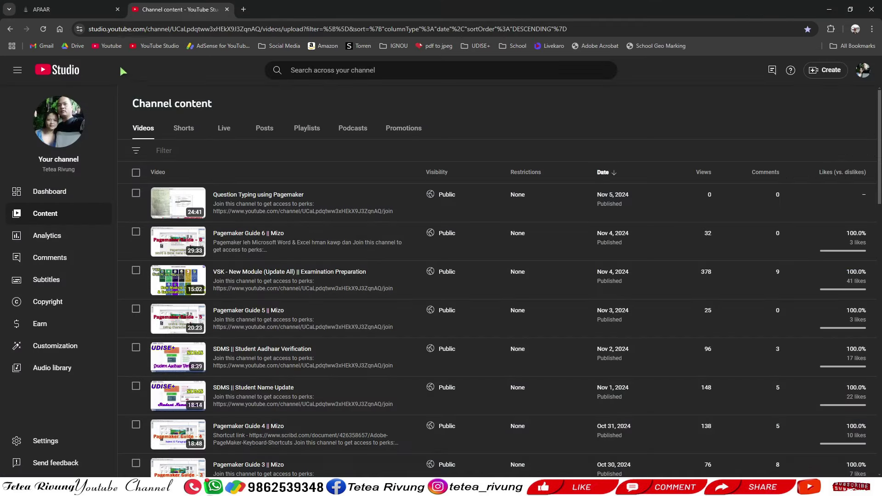
Step: Switch to the APAAR website and look through its homepage sections on benefits, how to get the ID and common questions
click(69, 9)
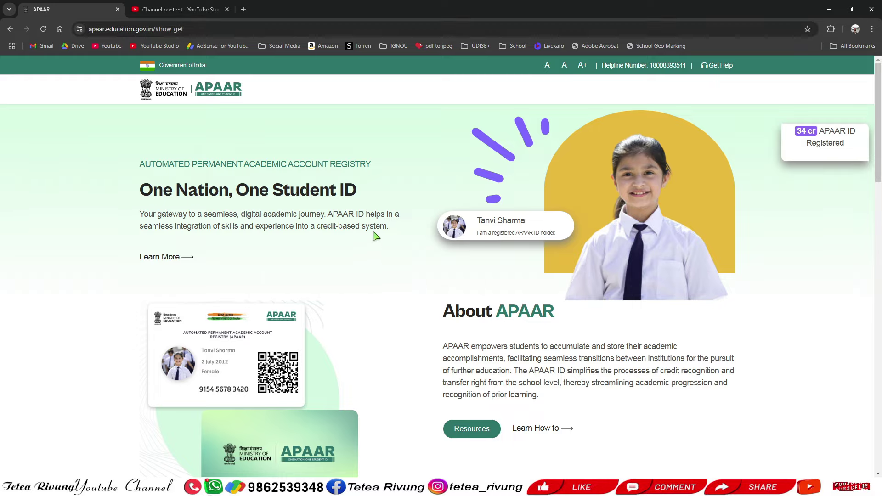
scroll(376, 235, down, 1)
scroll(376, 235, down, 4)
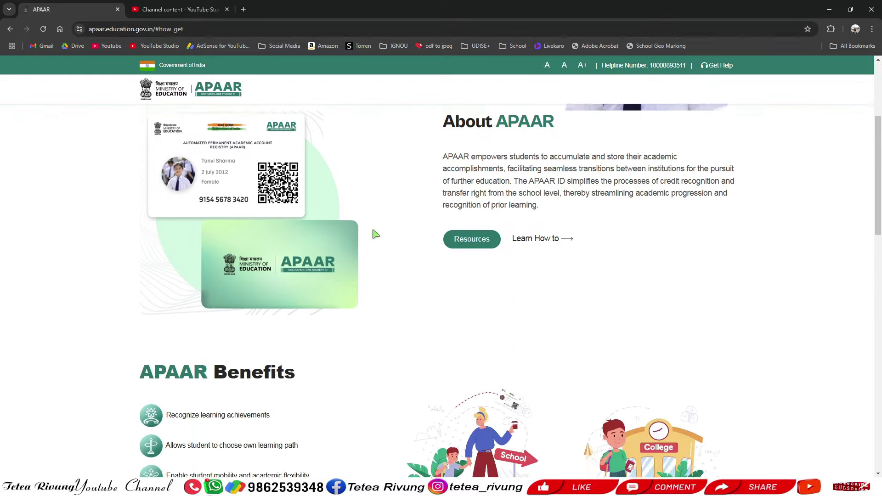
scroll(375, 232, down, 3)
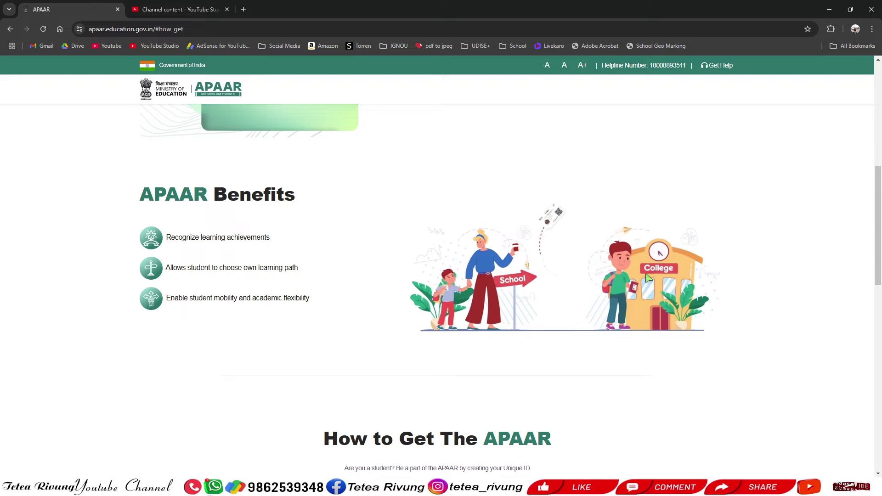
scroll(618, 268, down, 5)
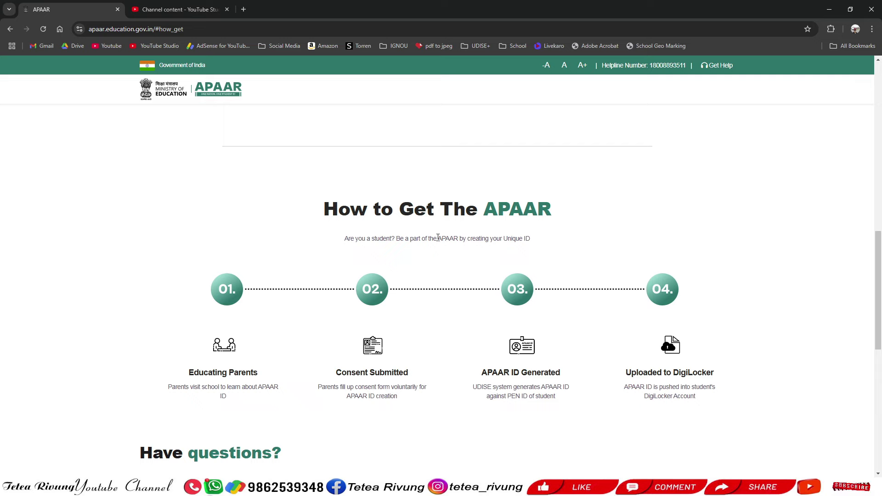
scroll(438, 237, down, 6)
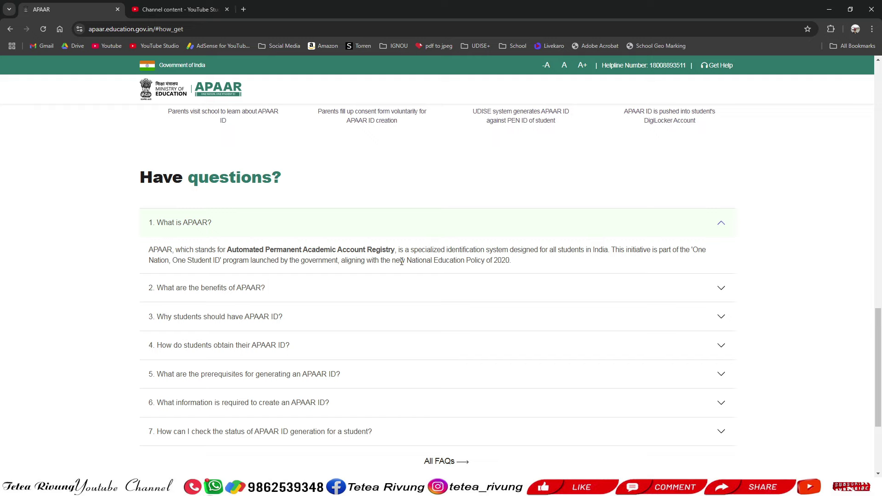
Step: Examine the sample APAAR card in the About APAAR section at enlarged page zoom, then restore the zoom to 100%
scroll(441, 269, up, 15)
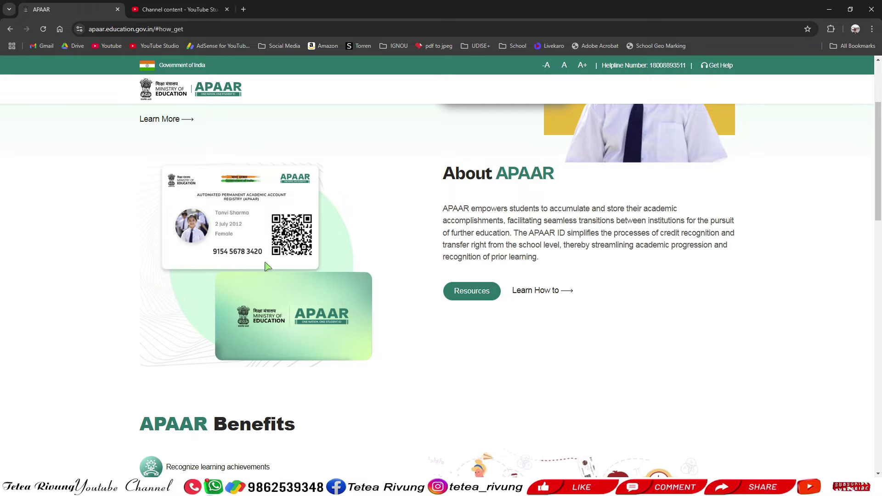
ctrl+scroll(295, 281, up, 6)
scroll(305, 295, down, 5)
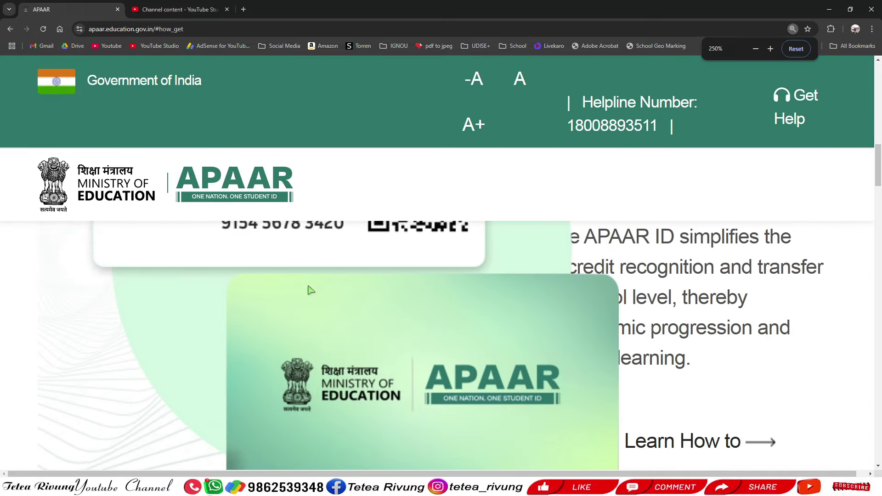
ctrl+scroll(308, 290, down, 2)
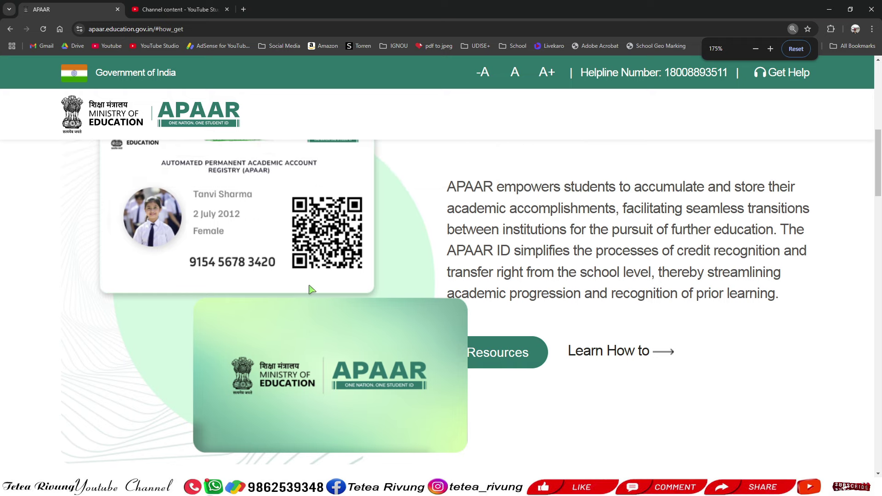
ctrl+scroll(310, 290, up, 1)
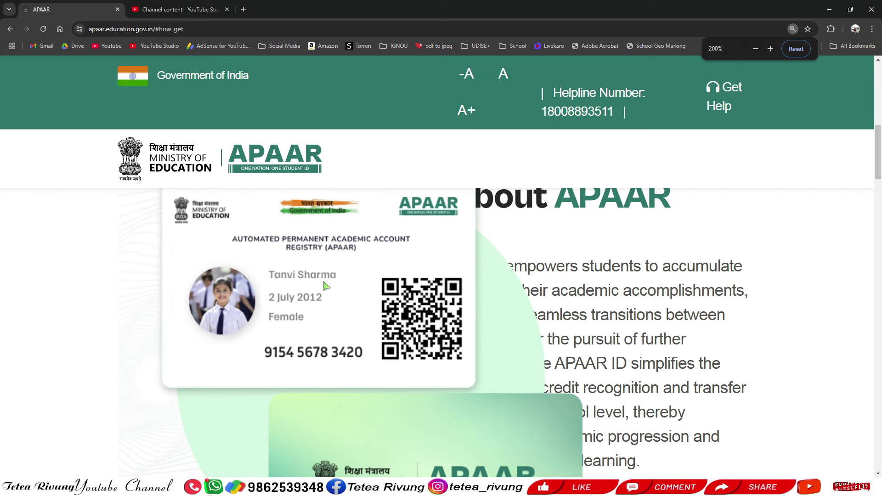
scroll(325, 286, down, 1)
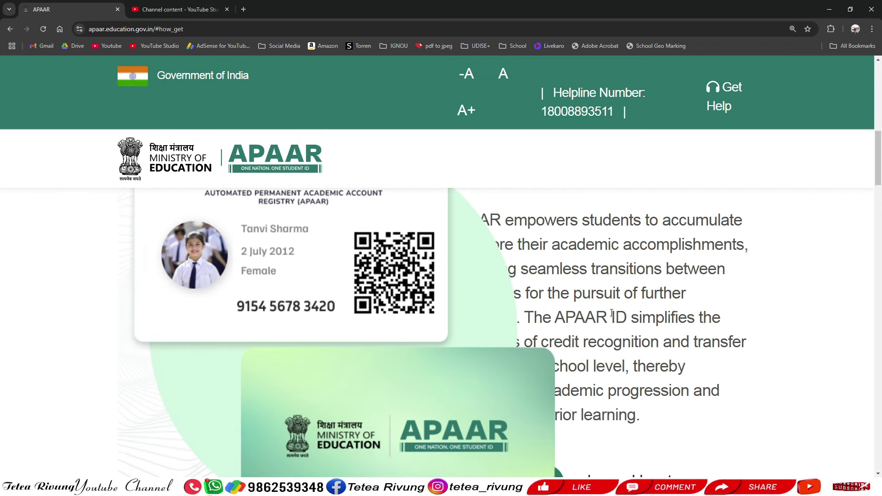
ctrl+scroll(448, 305, down, 1)
scroll(357, 294, up, 1)
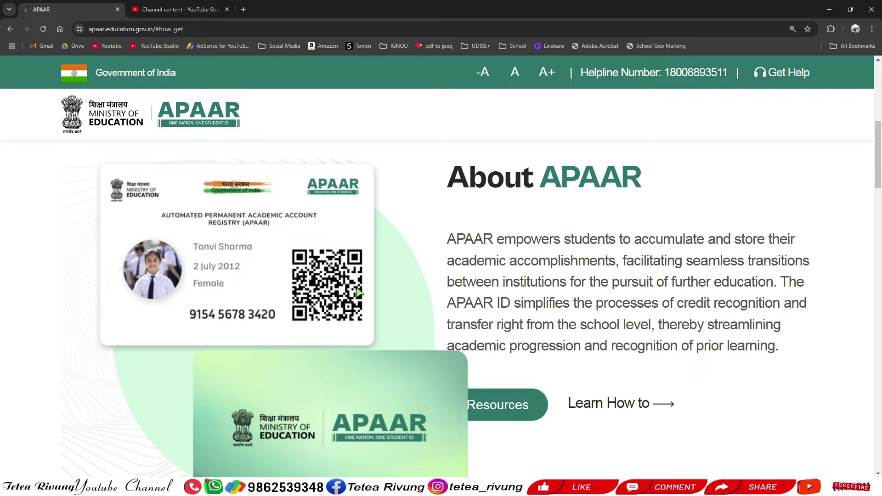
ctrl+scroll(417, 321, down, 2)
Step: Read the FAQ answers on APAAR's benefits, why students should have the ID, and what information is required to create it
scroll(427, 315, down, 2)
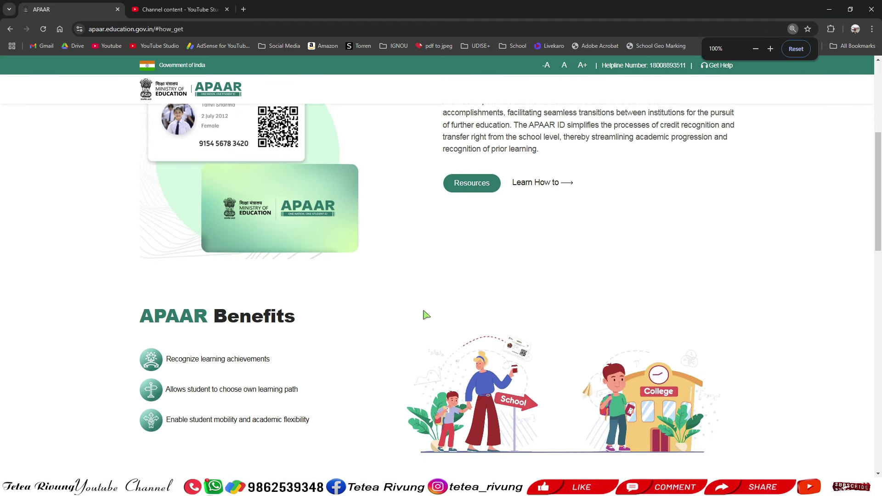
scroll(427, 315, down, 2)
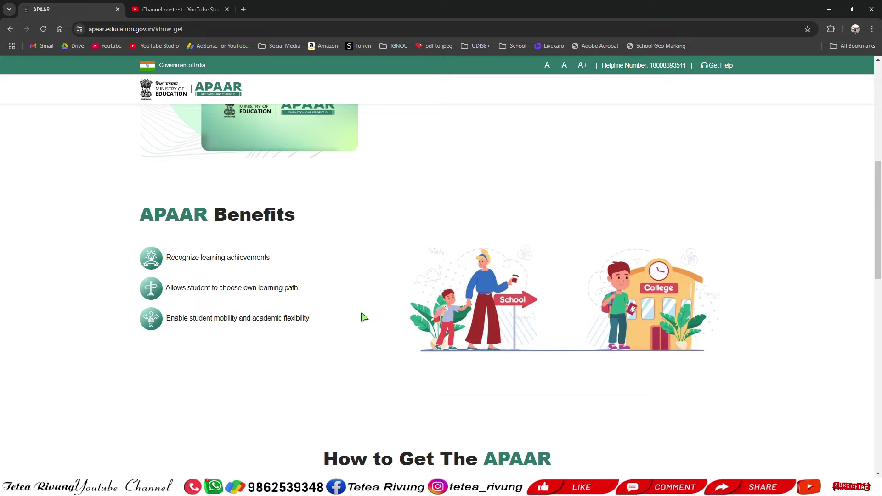
scroll(419, 364, down, 8)
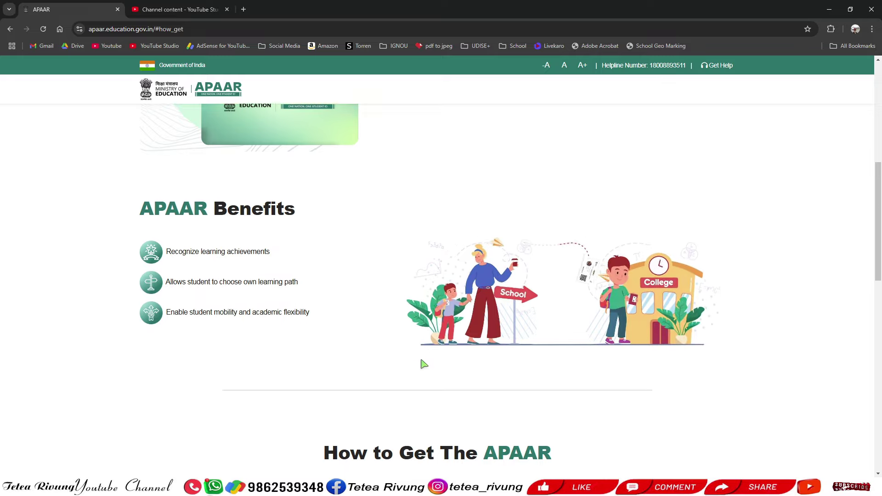
scroll(442, 374, down, 3)
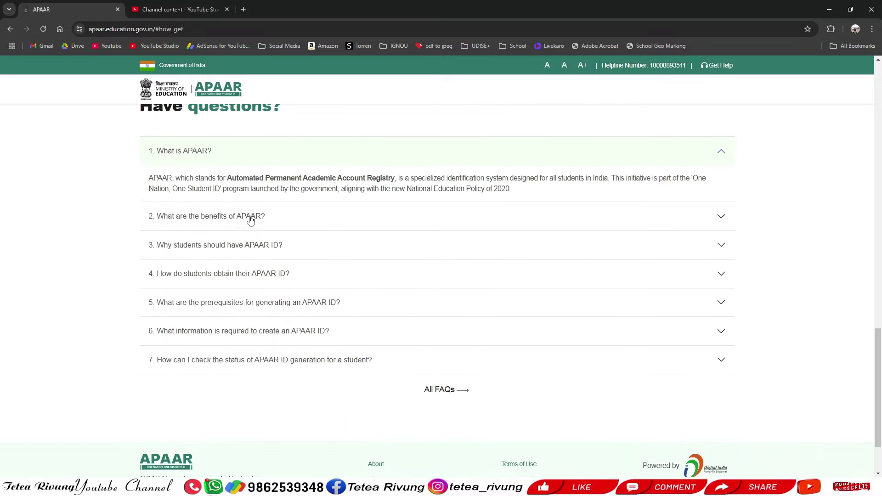
click(722, 221)
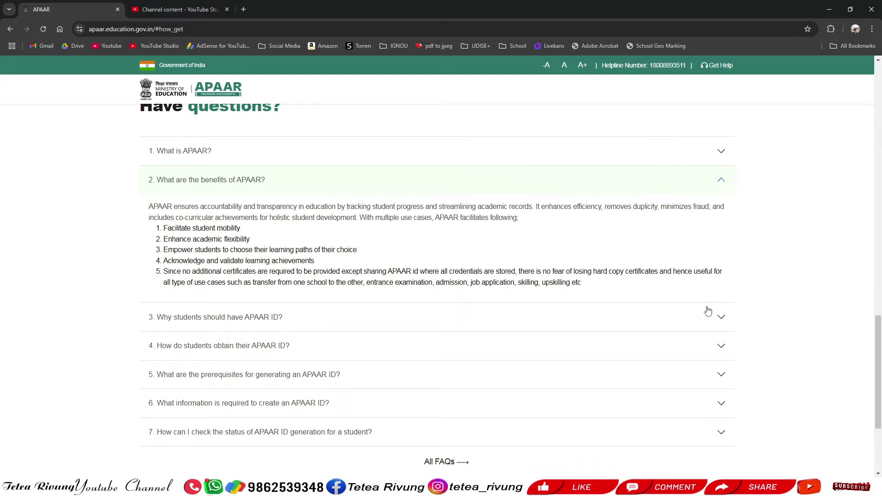
click(722, 318)
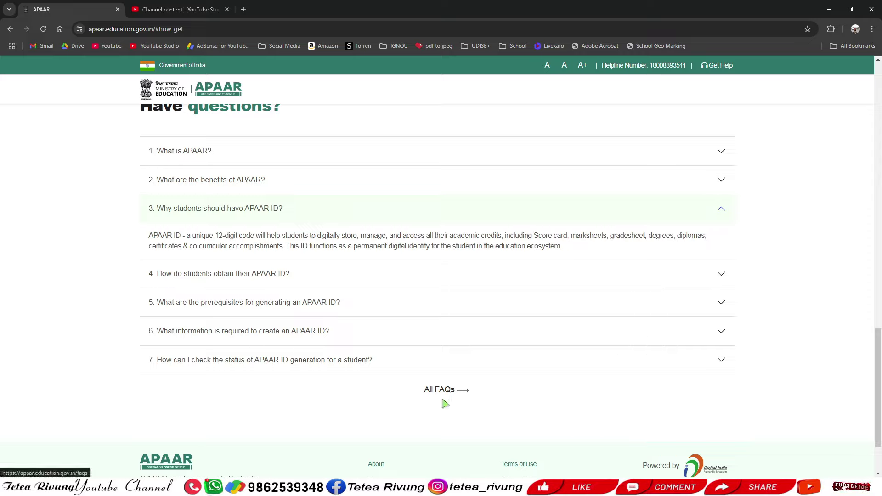
click(721, 331)
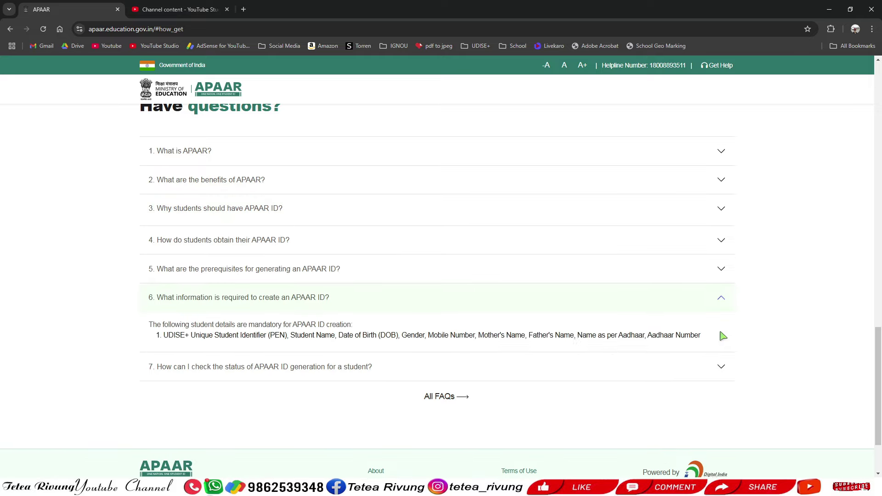
click(724, 297)
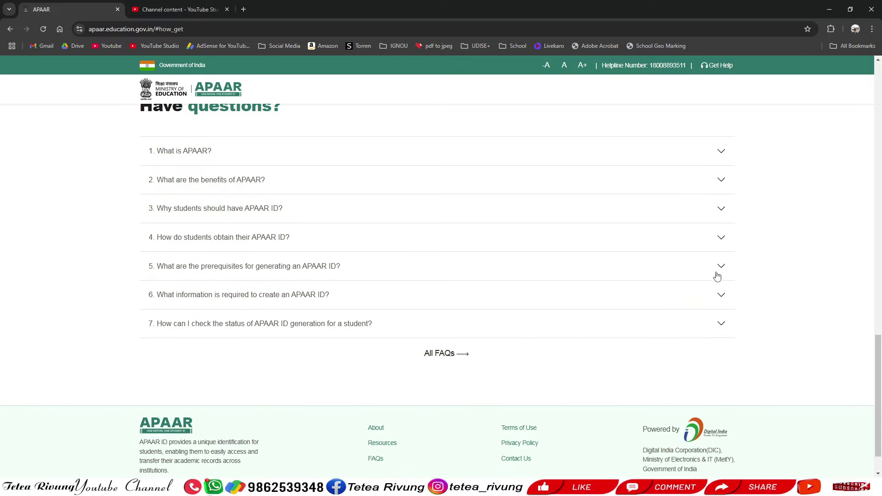
Step: Review the four stages under How to Get The APAAR, from educating parents to the DigiLocker upload, and the FAQ list
scroll(650, 305, down, 2)
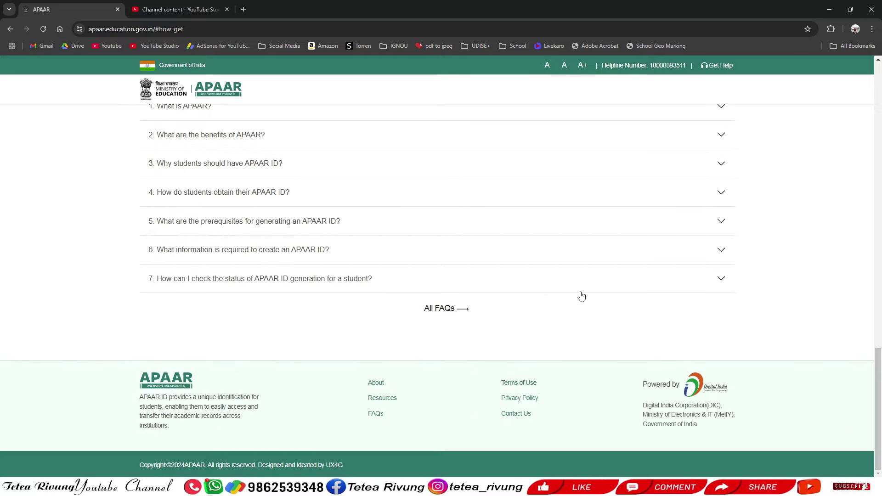
scroll(582, 297, up, 4)
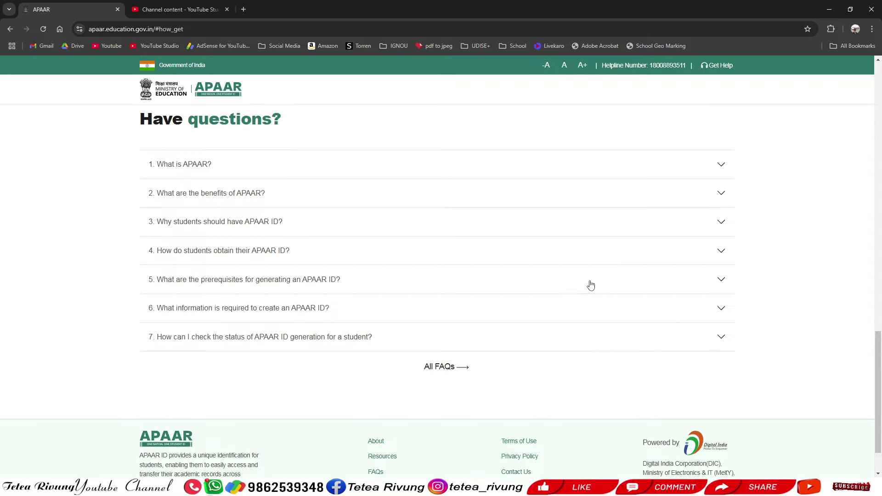
scroll(584, 272, up, 4)
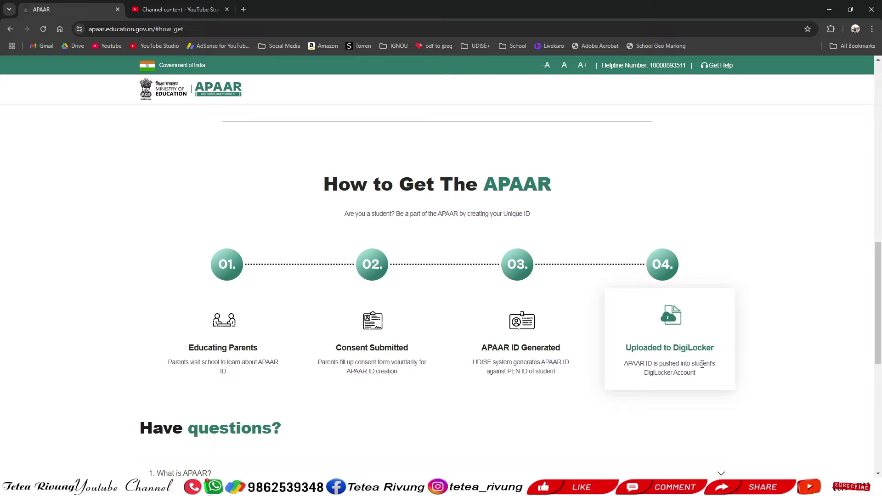
scroll(602, 365, down, 1)
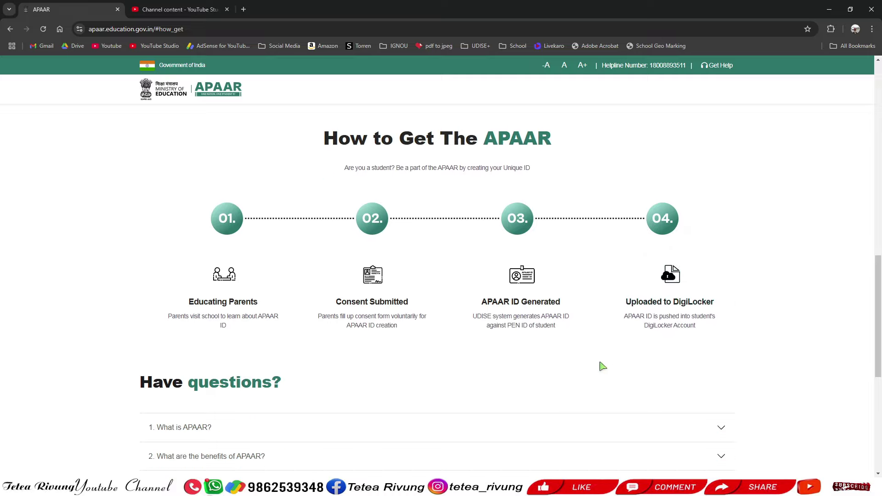
scroll(491, 371, down, 4)
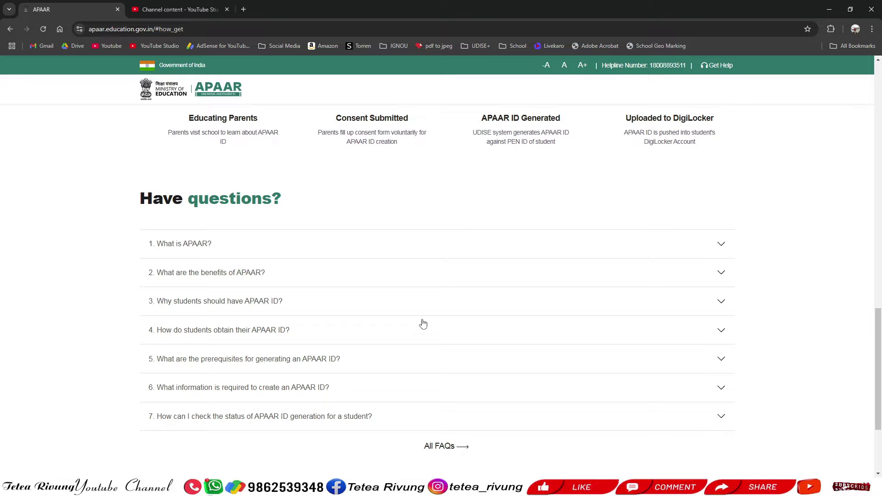
scroll(424, 324, up, 4)
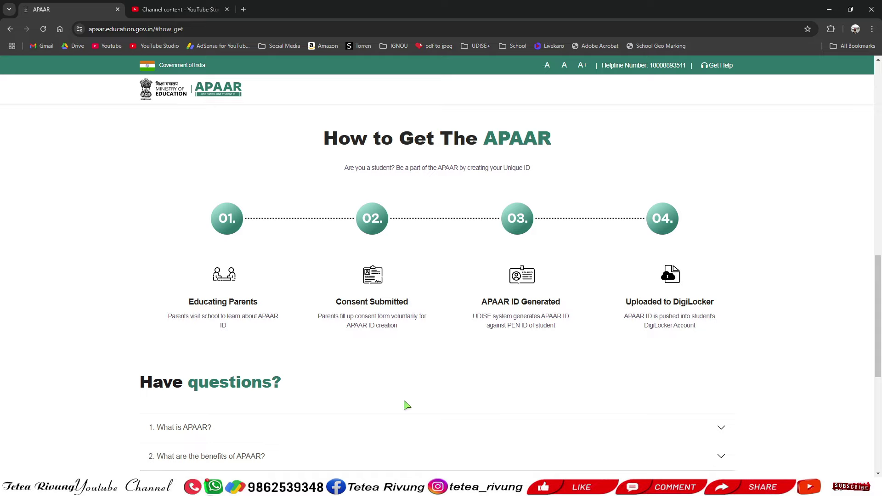
Step: Minimize the browser and open the APAAR consent form image from the desktop in Picasa Photo Viewer, enlarged for reading
click(831, 11)
click(830, 10)
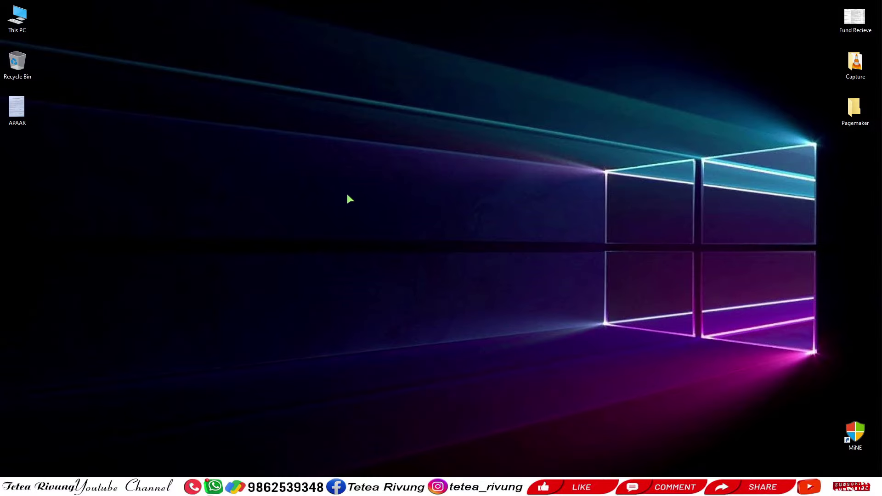
double_click(24, 119)
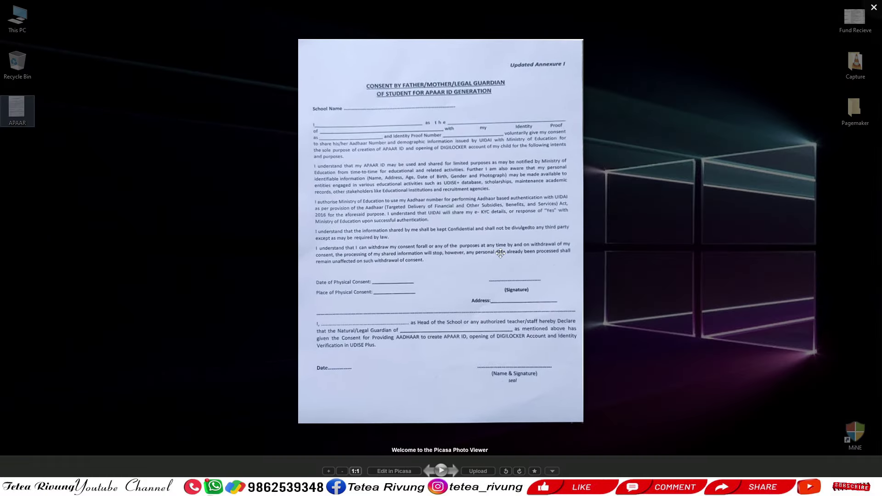
scroll(486, 249, down, 1)
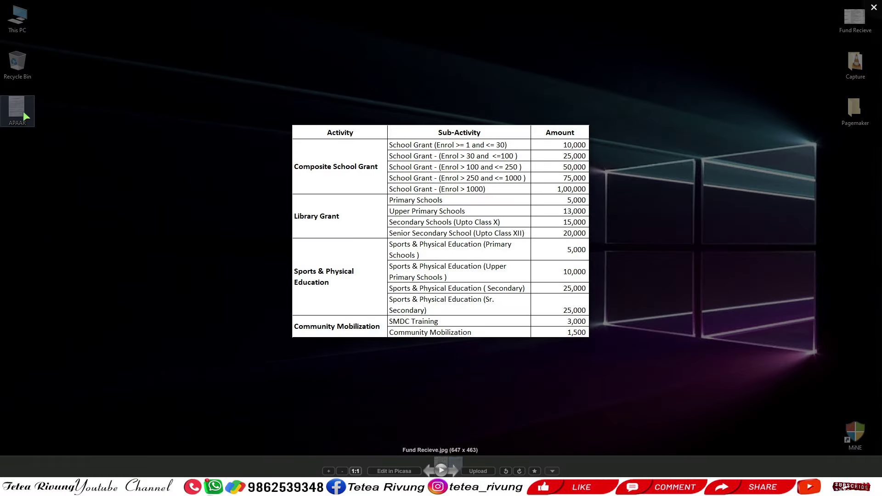
scroll(407, 208, up, 1)
scroll(505, 166, up, 3)
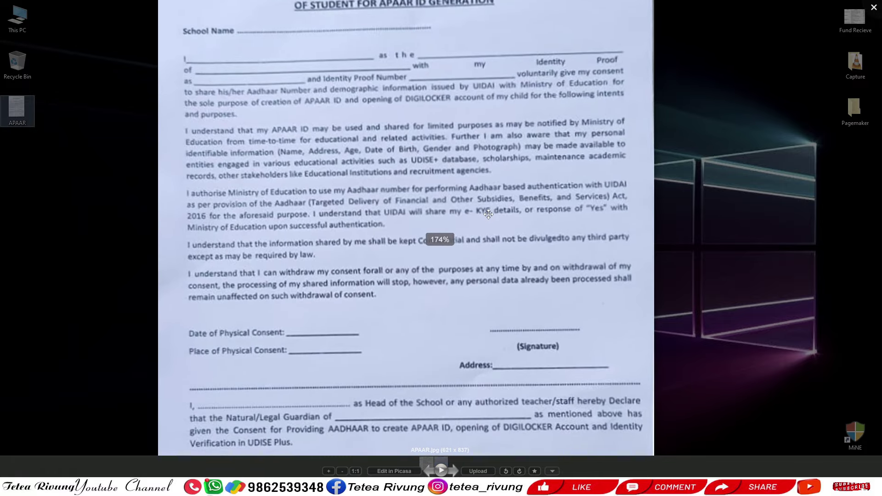
Step: Examine the consent form's opening blanks for school name, guardian, relationship, student, identity proof and identity proof number
drag(505, 166, 308, 116)
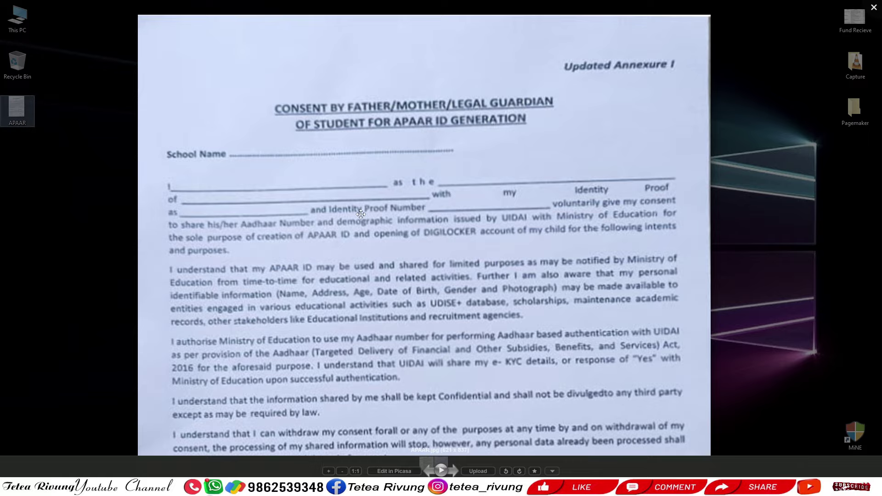
scroll(360, 214, up, 2)
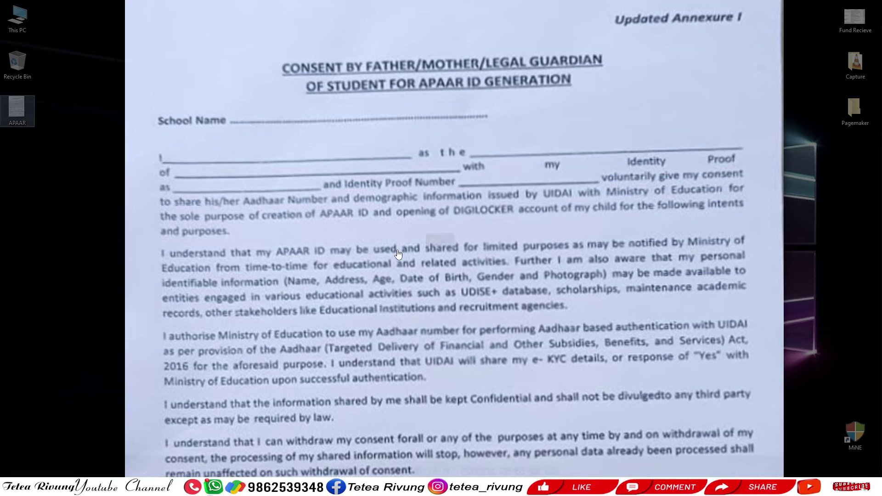
mouse_move(397, 250)
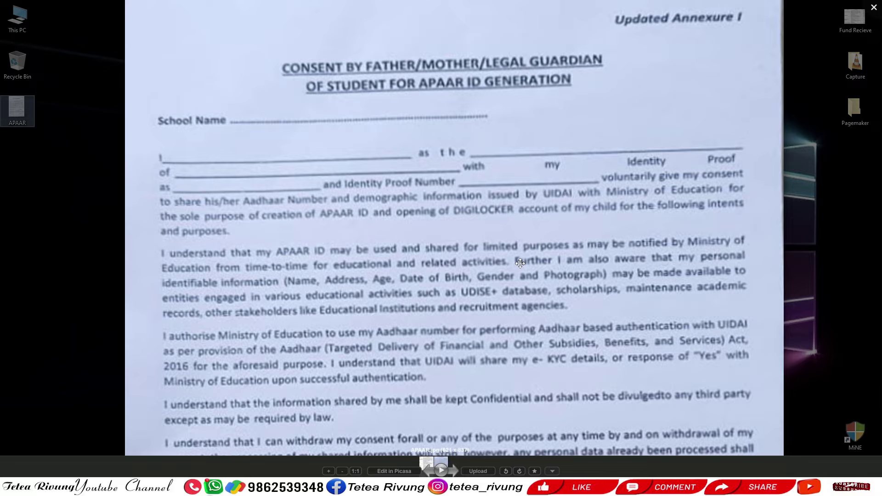
scroll(522, 261, down, 2)
scroll(499, 292, up, 3)
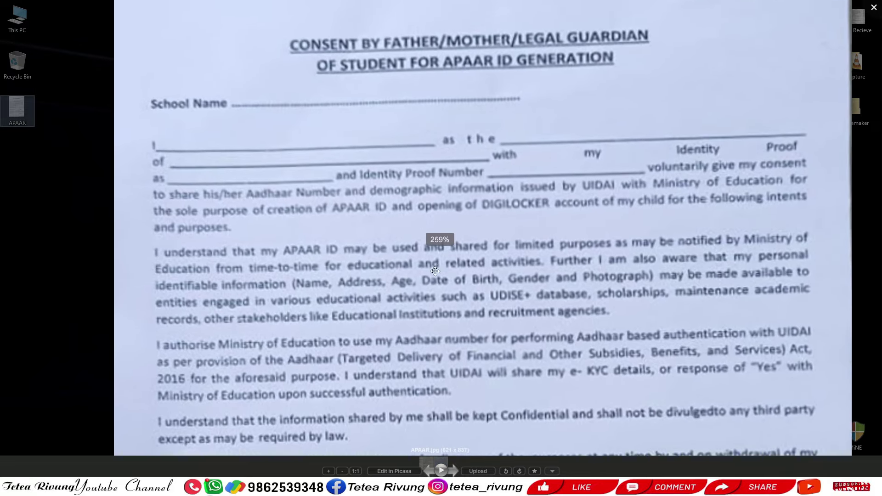
Step: Read the consent form's clauses on APAAR ID use, Aadhaar authentication, confidentiality and withdrawal of consent
drag(499, 292, 495, 200)
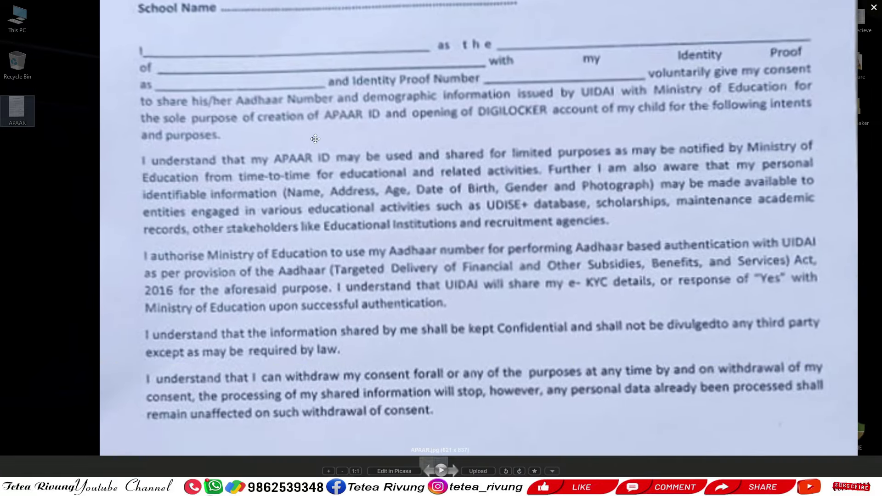
scroll(560, 302, down, 2)
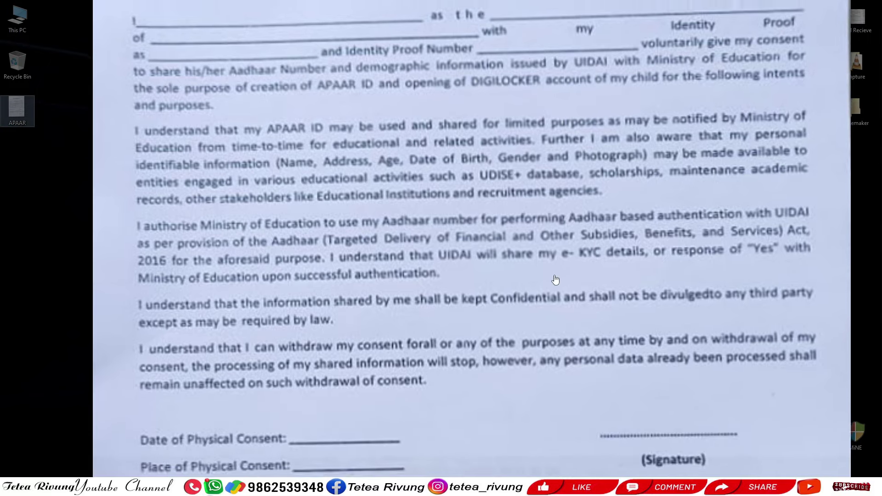
scroll(551, 345, up, 2)
scroll(551, 345, down, 2)
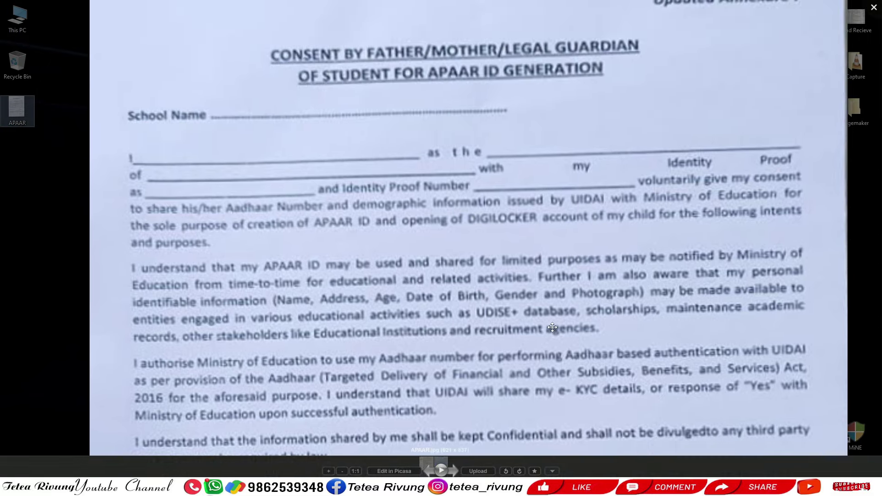
scroll(562, 313, up, 2)
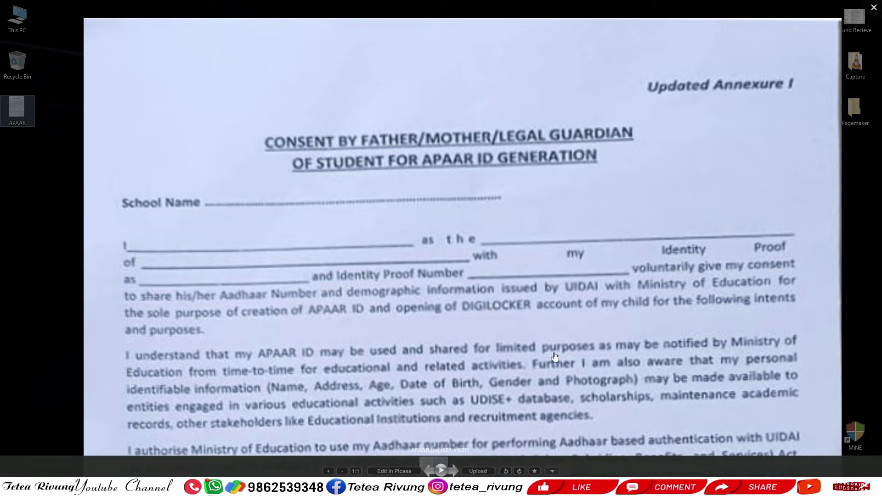
drag(556, 352, 551, 262)
scroll(551, 262, down, 2)
scroll(563, 280, up, 2)
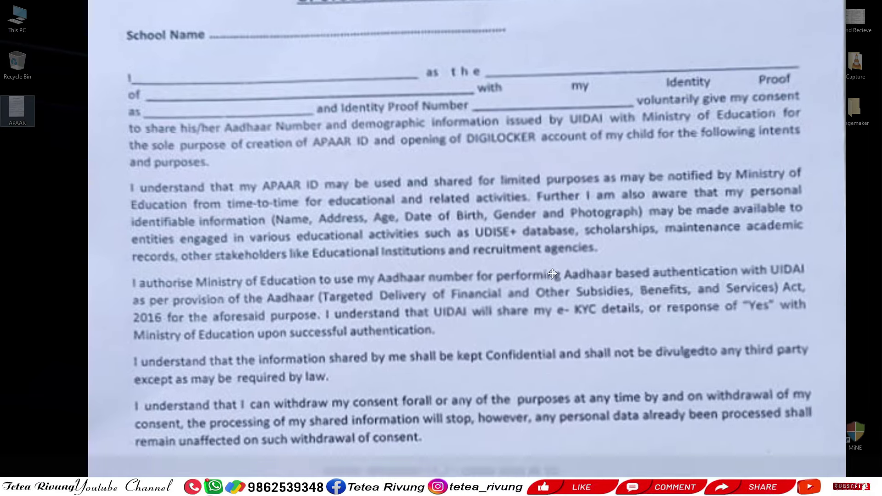
scroll(563, 280, down, 2)
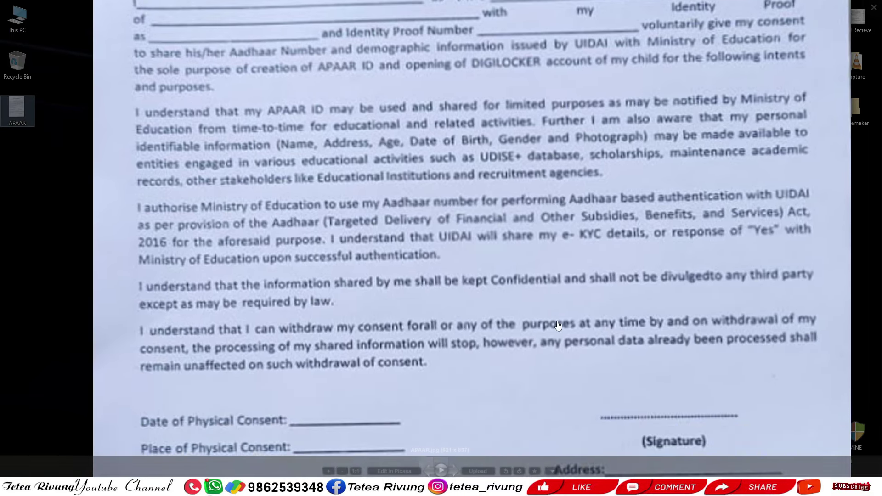
scroll(557, 309, down, 1)
scroll(547, 278, up, 2)
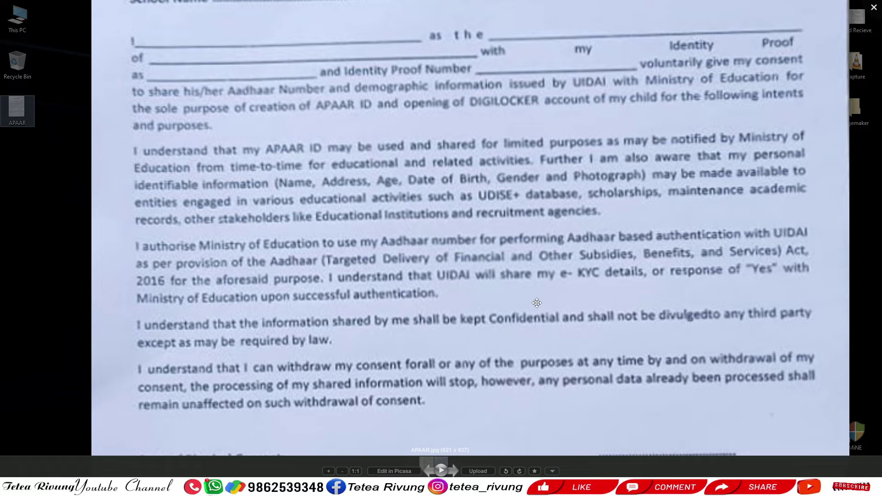
scroll(526, 303, down, 2)
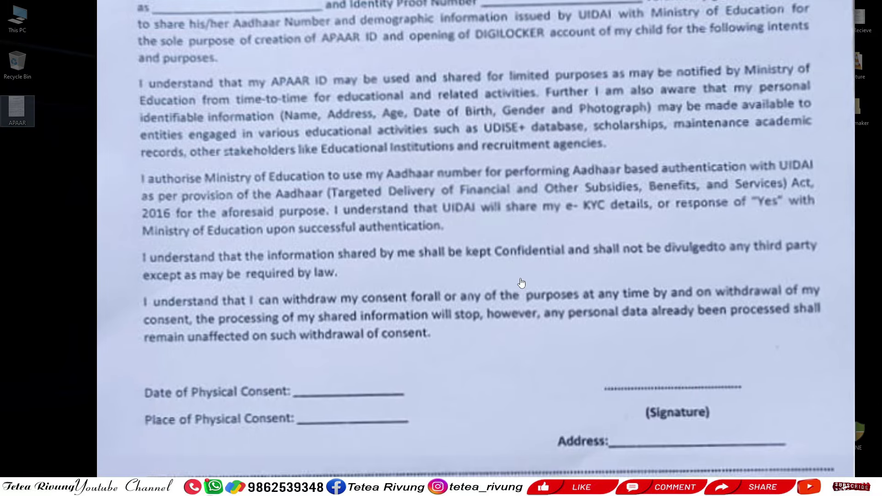
scroll(507, 296, down, 2)
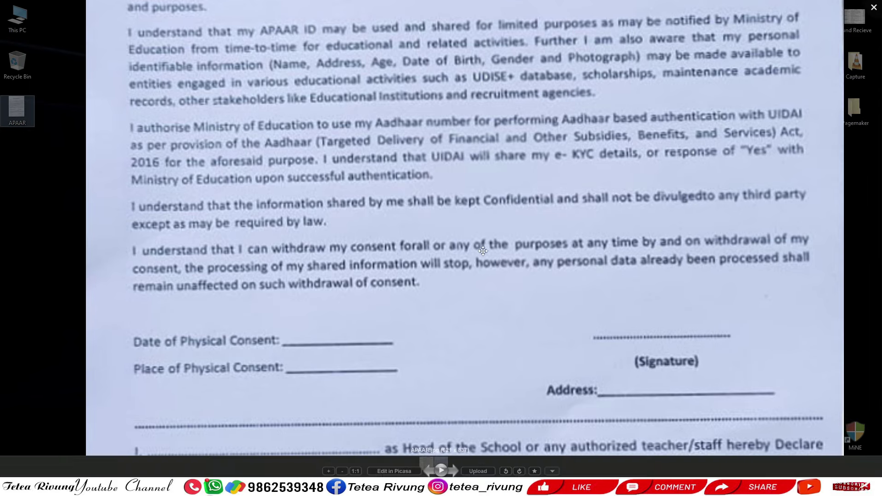
scroll(496, 258, up, 1)
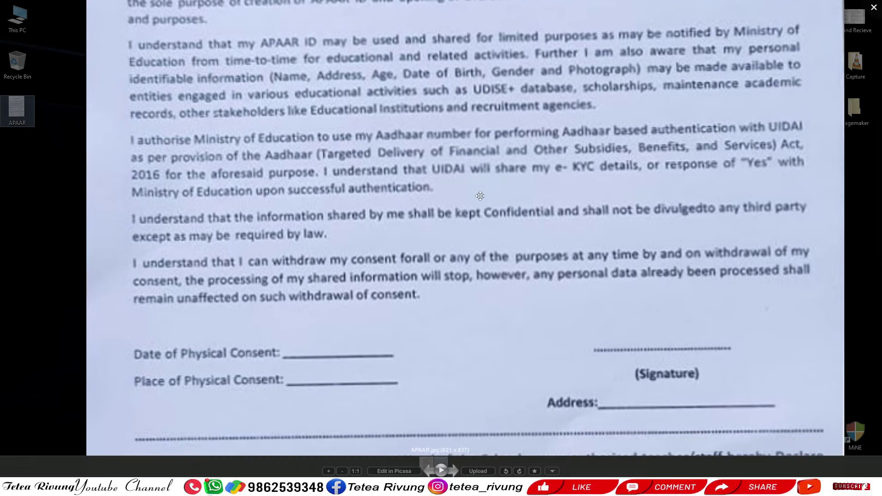
scroll(483, 235, up, 4)
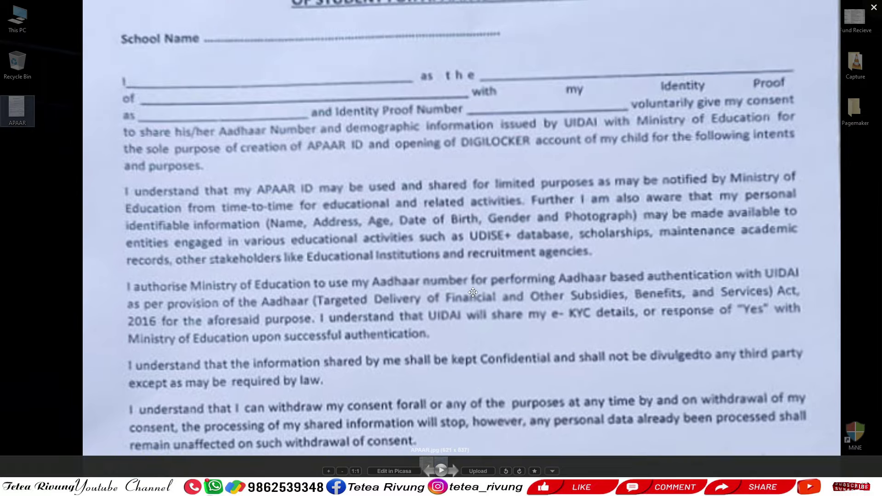
drag(472, 292, 477, 258)
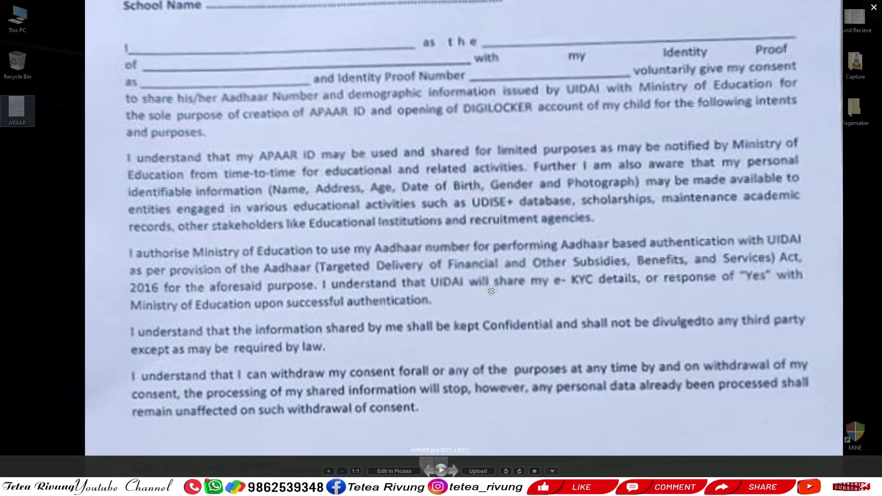
drag(491, 287, 473, 243)
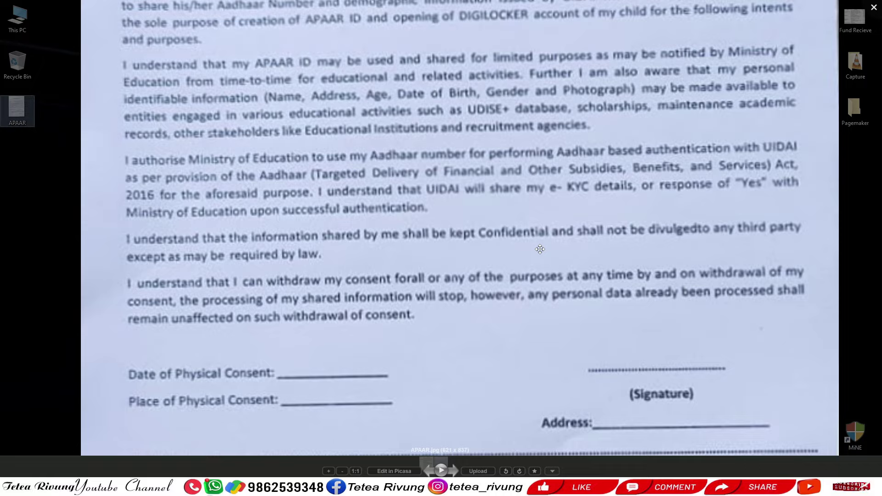
Step: Review the form's consent date, place, signature and address blanks and the head-of-school declaration, then close the image
scroll(464, 280, down, 3)
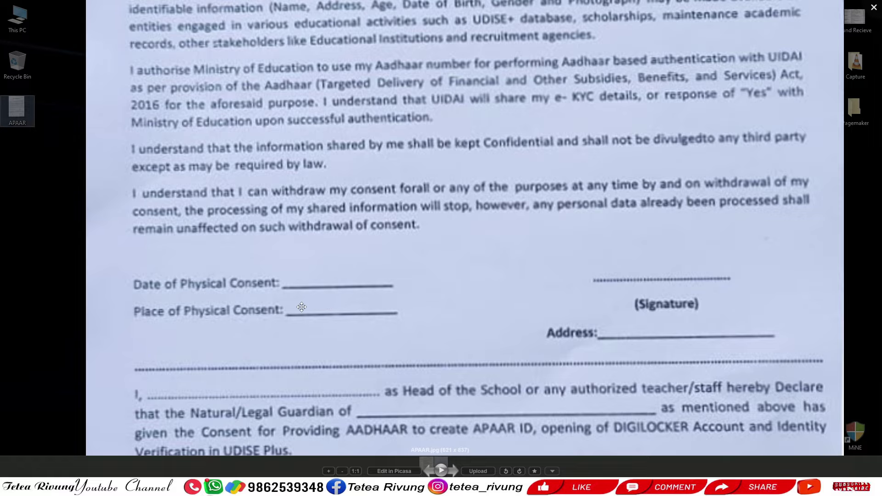
scroll(387, 307, down, 3)
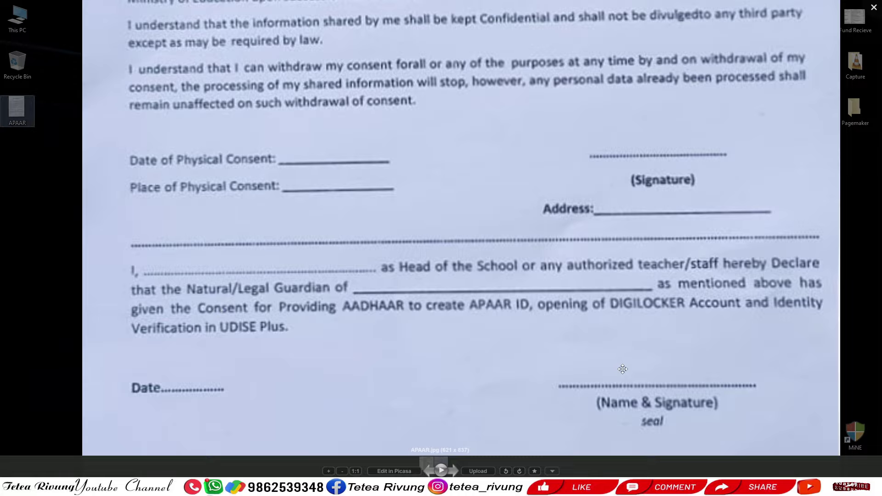
drag(605, 321, 542, 374)
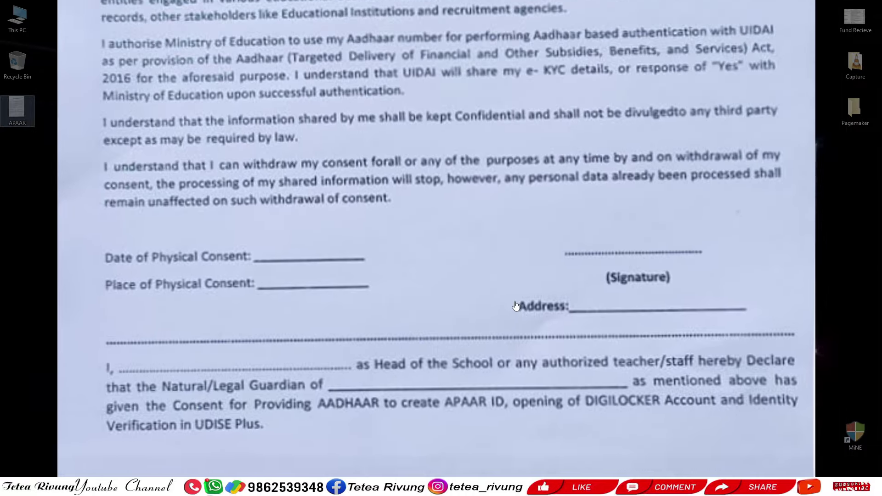
scroll(515, 305, down, 5)
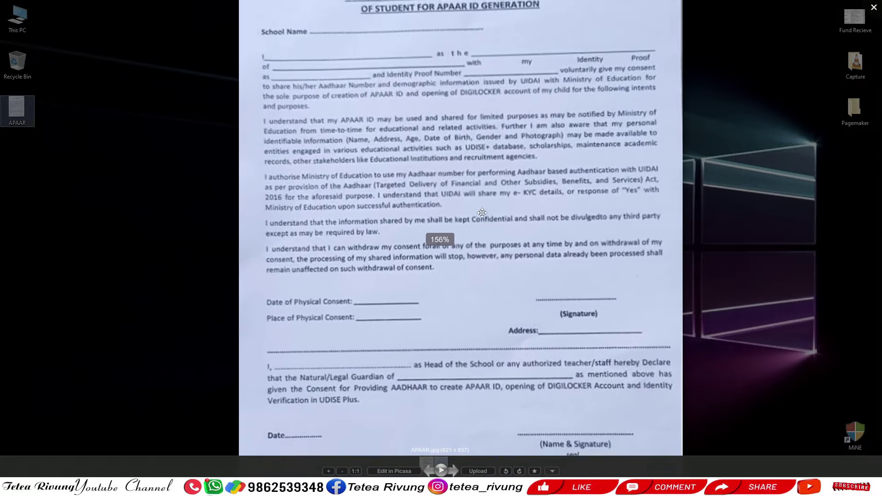
scroll(482, 212, down, 1)
scroll(473, 250, up, 1)
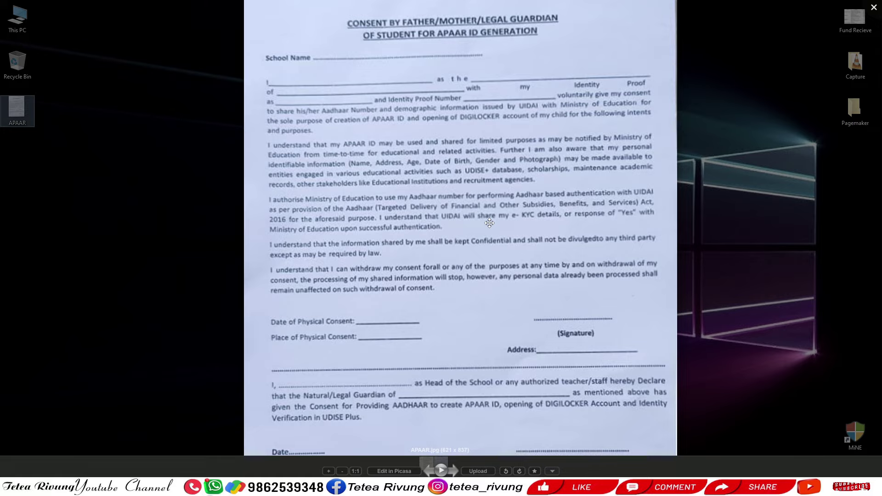
key(Escape)
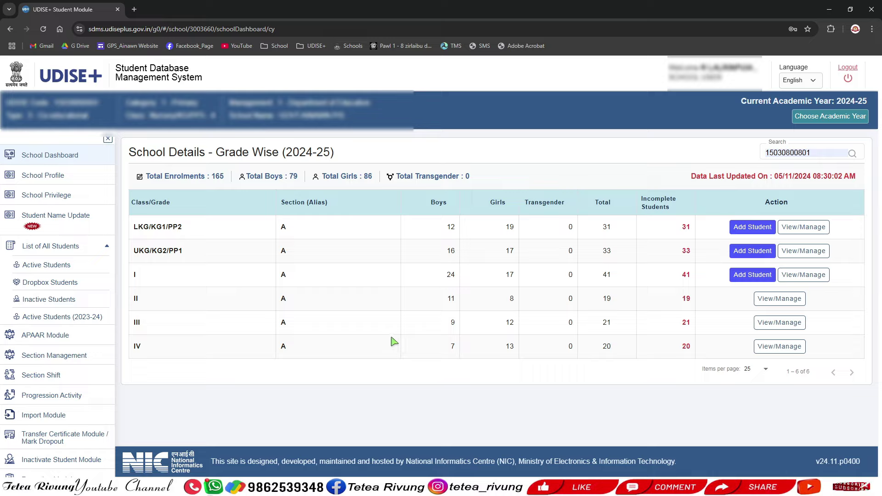
Step: In the UDISE+ Student Module, view the LKG/KG1/PP2 student records, then open the APAAR Module
click(806, 230)
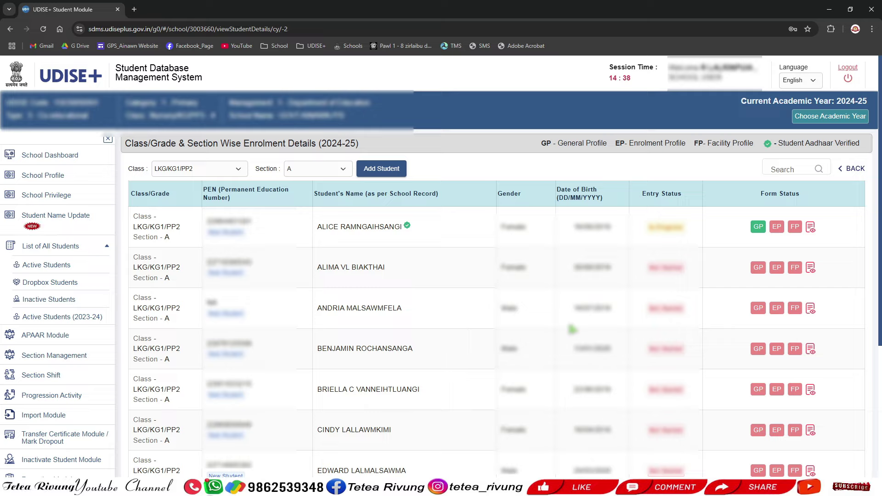
click(76, 248)
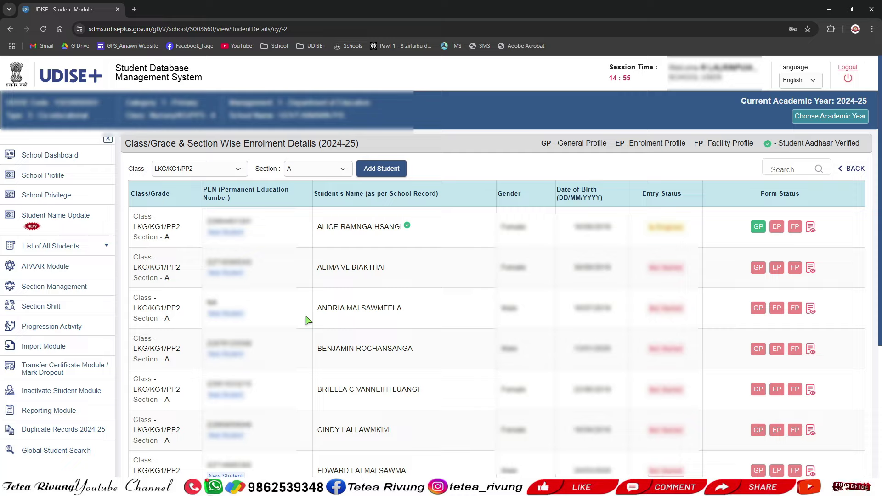
click(57, 271)
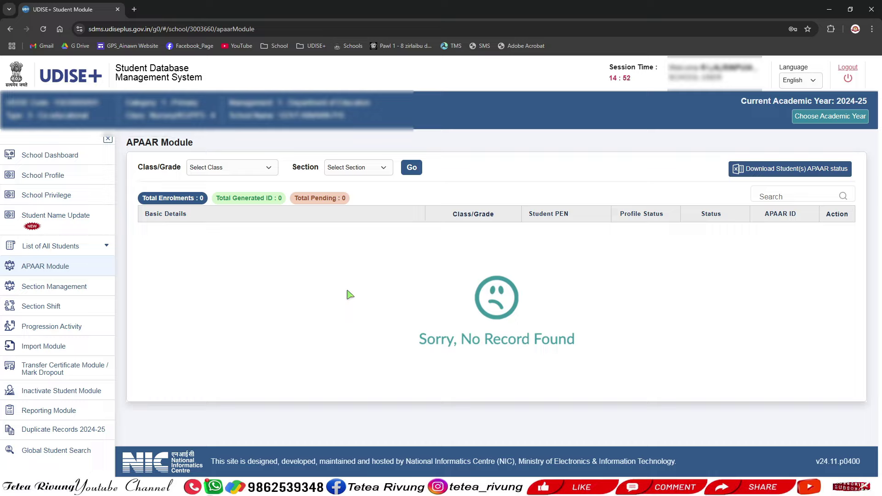
Step: List the class IV students of all sections in the APAAR Module
click(269, 169)
click(237, 258)
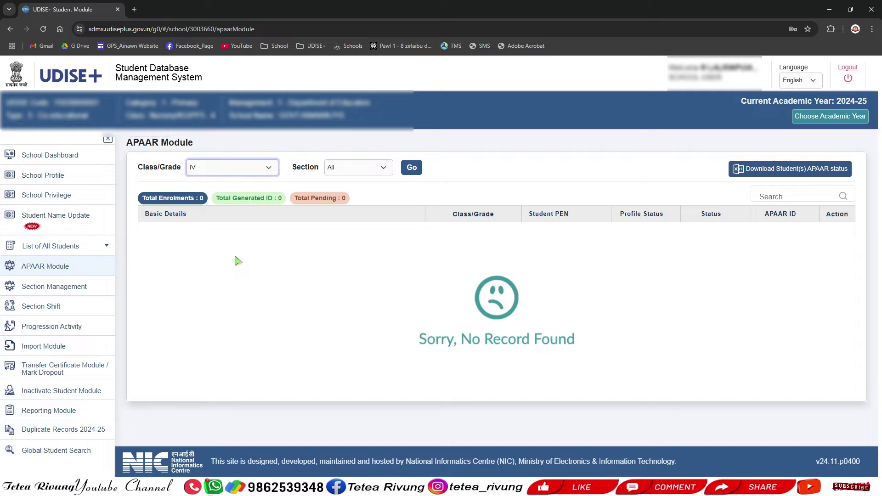
click(384, 169)
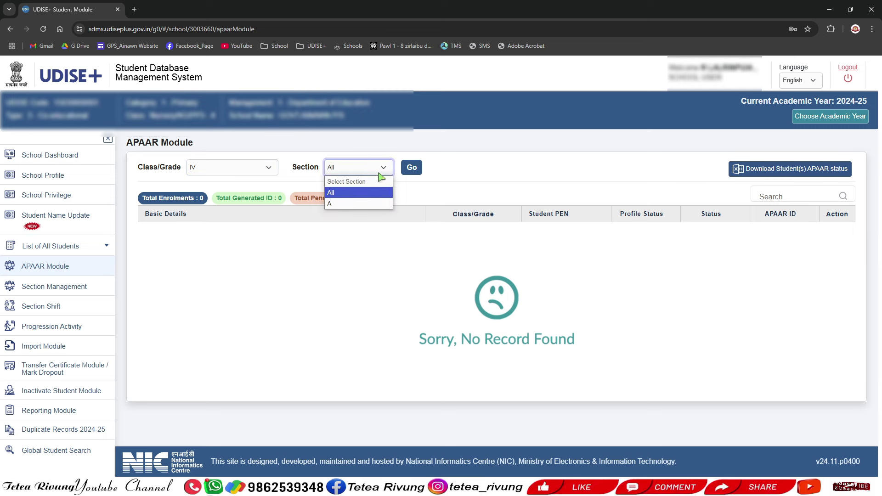
click(420, 155)
click(412, 168)
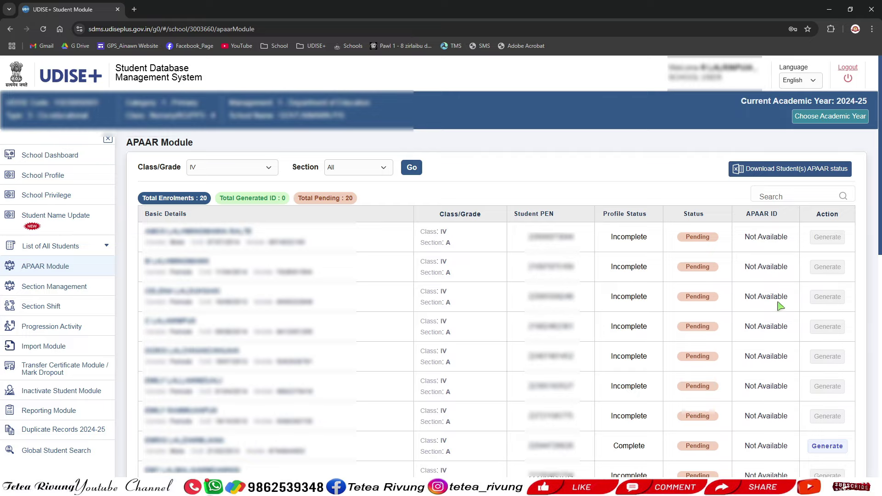
Step: Start APAAR ID generation for the second class IV student whose profile status is Complete
scroll(780, 306, down, 2)
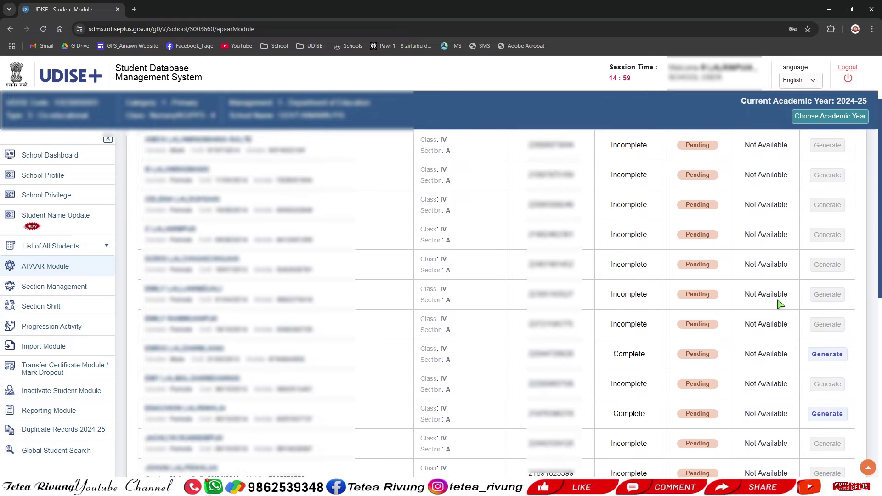
scroll(780, 304, down, 1)
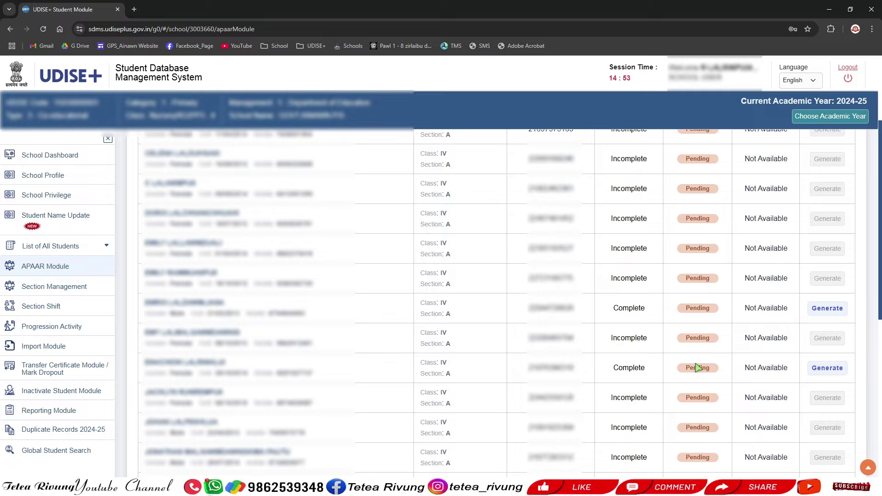
click(832, 369)
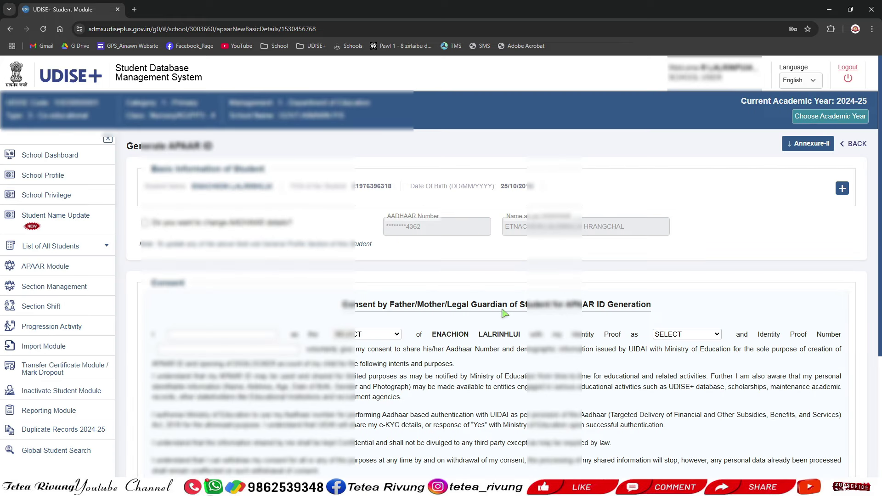
Step: Review the online parental consent section, checking the guardian's name field and the relationship choices
scroll(441, 270, down, 1)
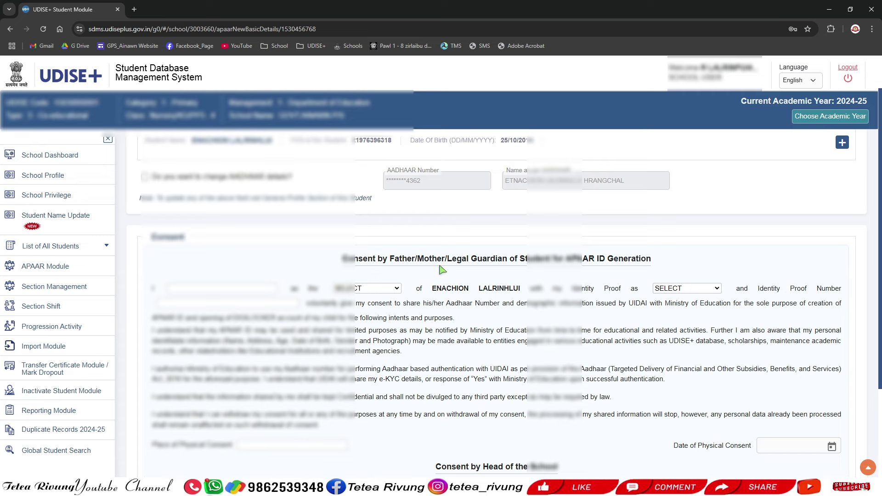
scroll(442, 270, down, 2)
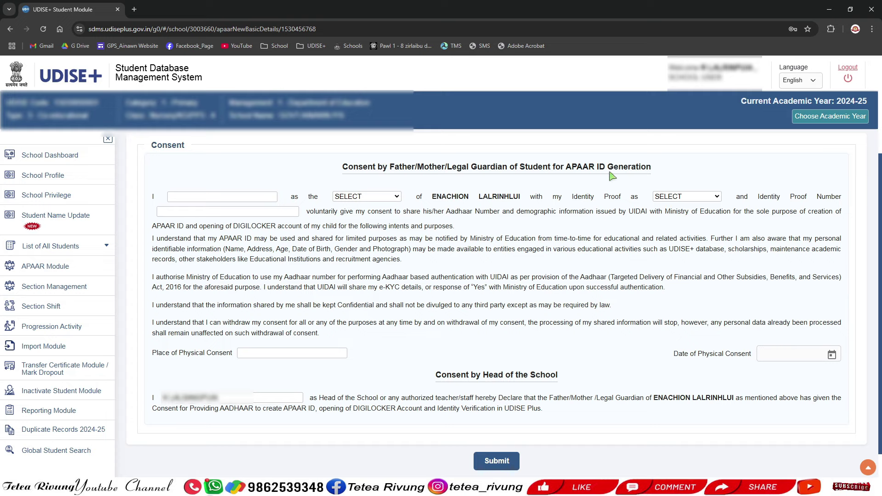
click(220, 196)
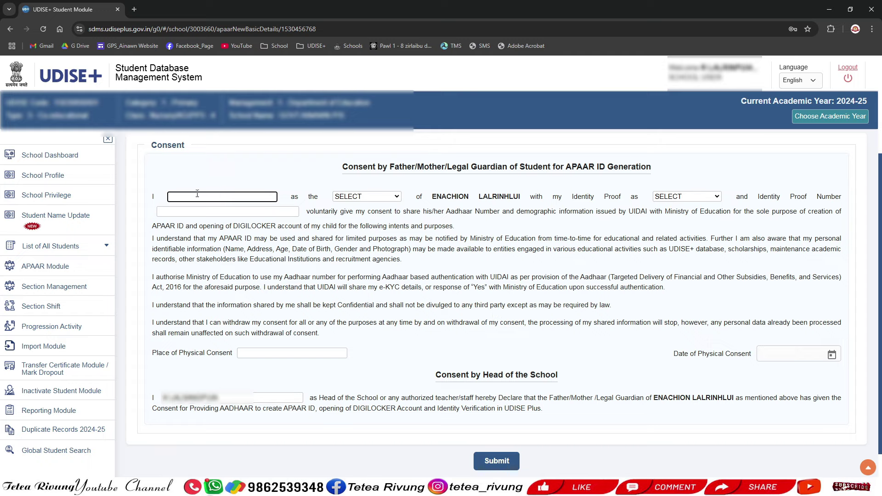
click(363, 197)
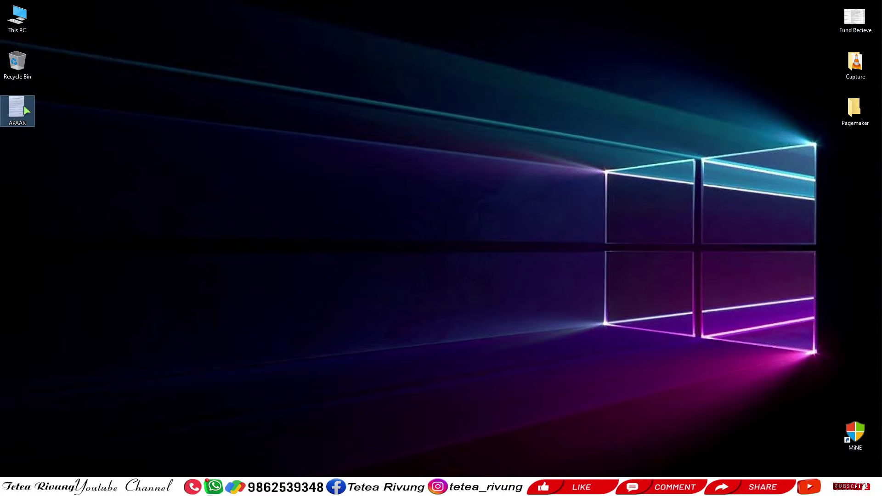
Step: Open the APAAR form image from the desktop to compare its guardian name and relationship blanks, then return to the UDISE+ Student Module
double_click(17, 110)
scroll(399, 177, up, 2)
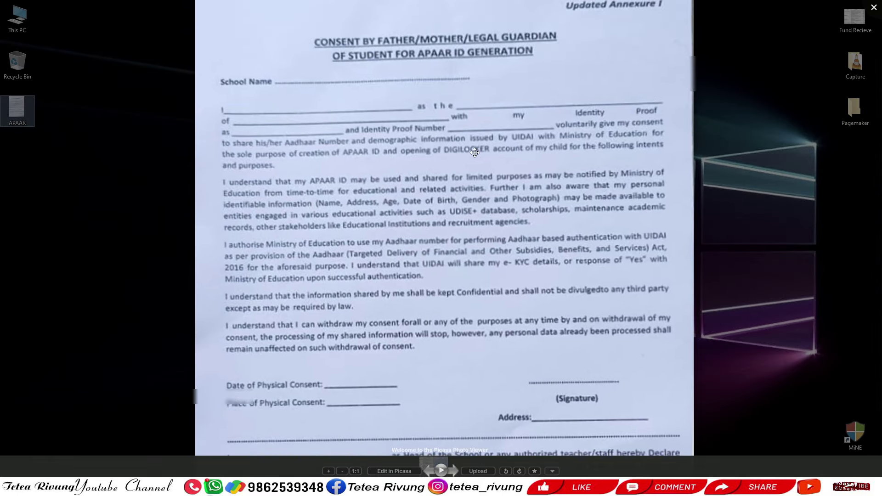
key(Escape)
key(alt+Tab)
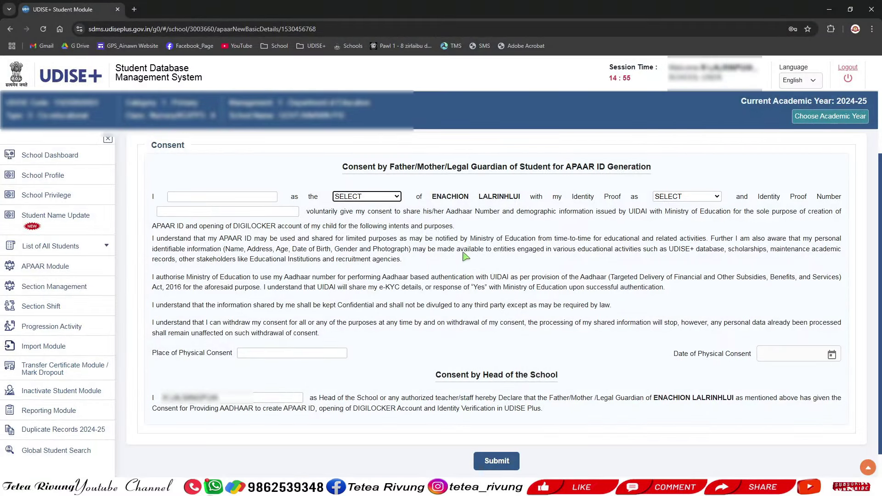
Step: View the identity proof choices, compare them with the identity proof blanks in the APAAR image, and return to the online form
click(692, 197)
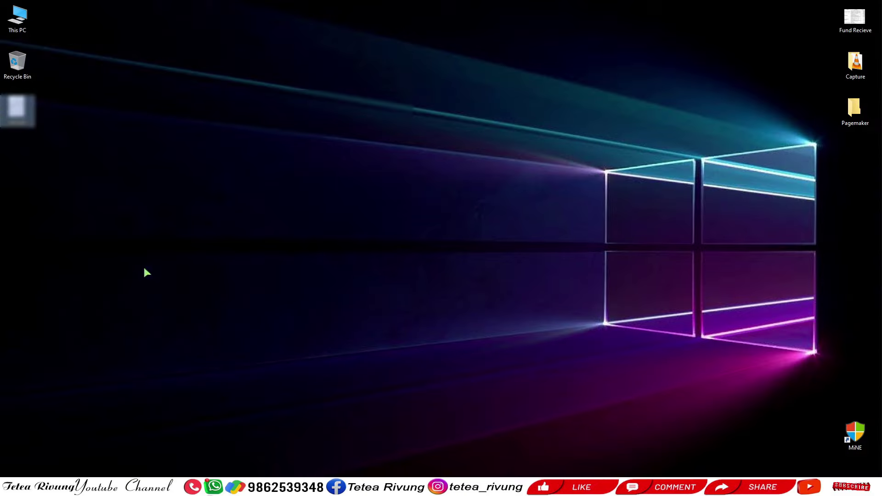
click(17, 106)
double_click(18, 106)
scroll(348, 157, up, 4)
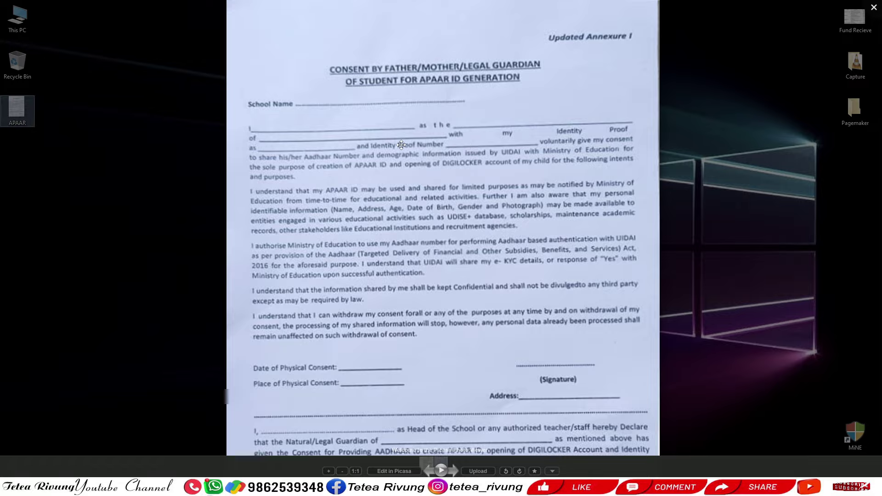
scroll(466, 153, up, 5)
scroll(362, 164, down, 5)
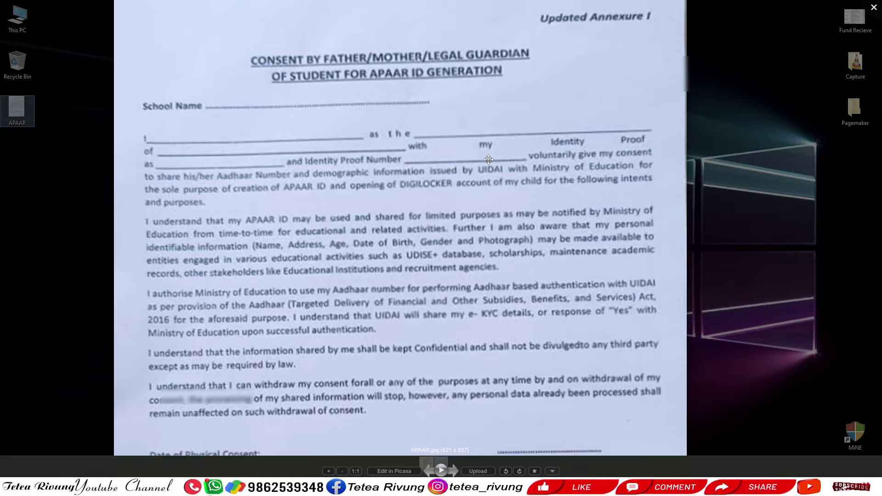
key(Escape)
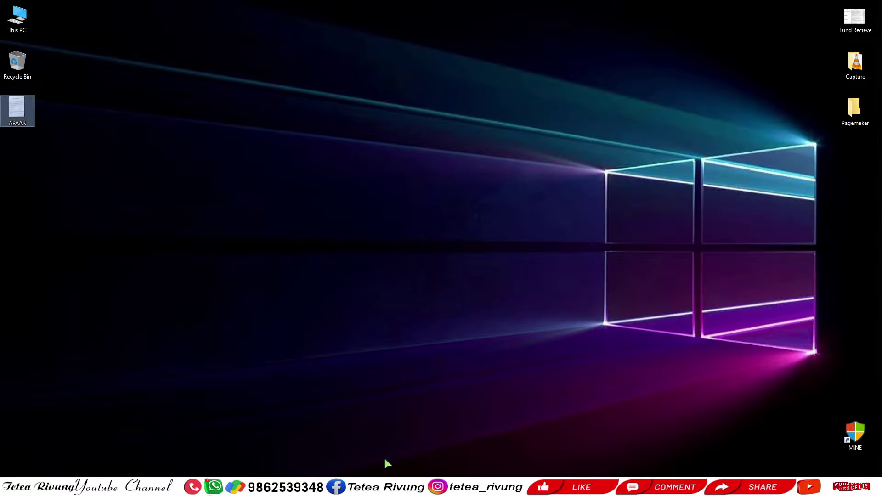
key(alt+Tab)
Step: Set the guardian's identity proof to AADHAAR and activate the empty identity proof number field
click(695, 199)
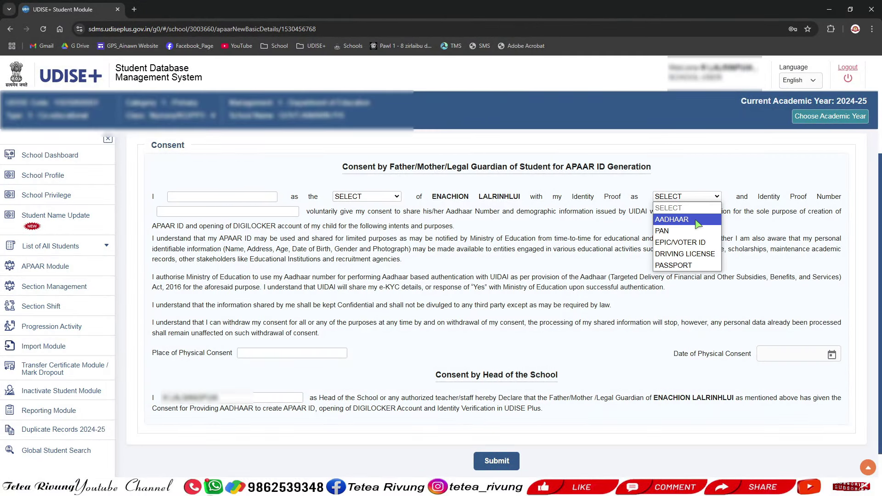
click(696, 221)
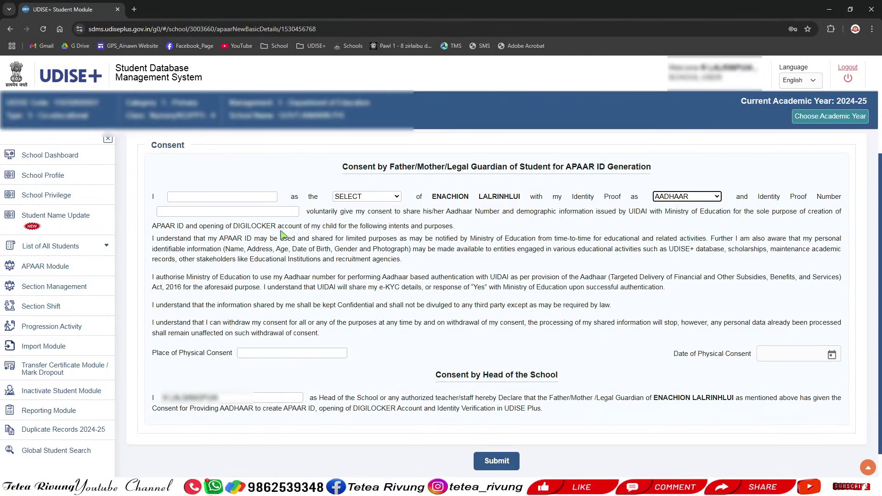
click(190, 213)
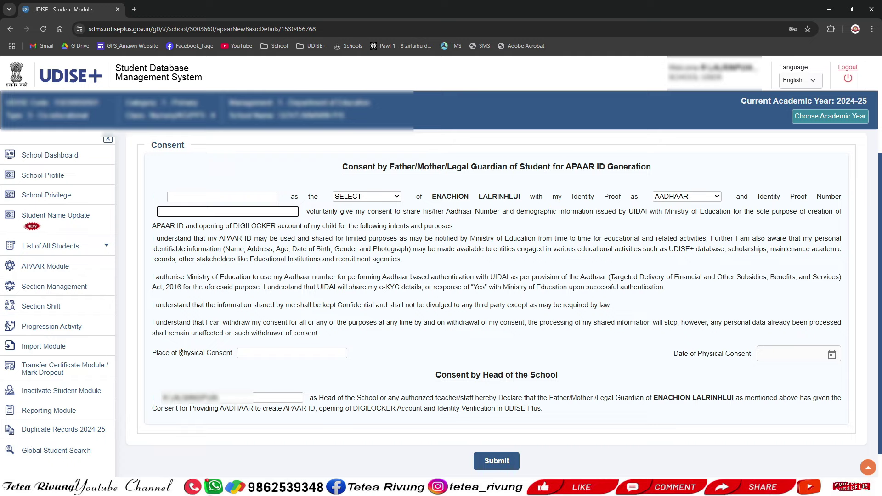
Step: Review the place and date of physical consent fields and the head-of-school consent declaration
click(282, 353)
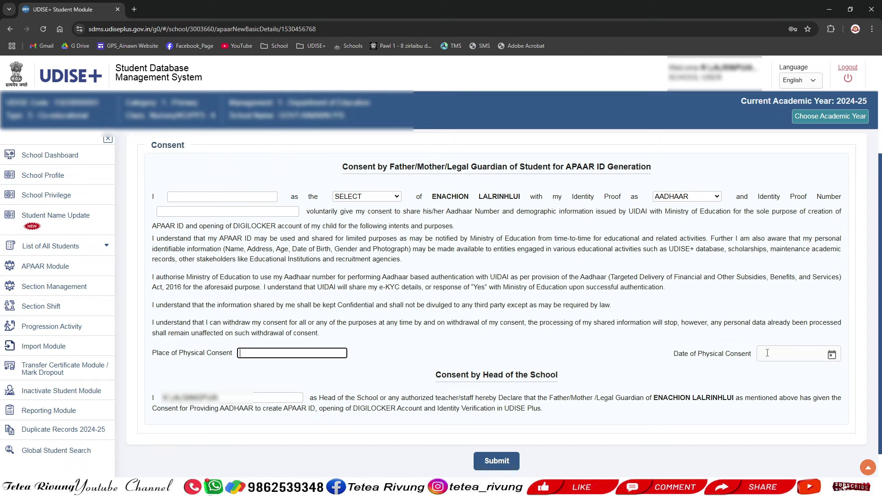
key(Tab)
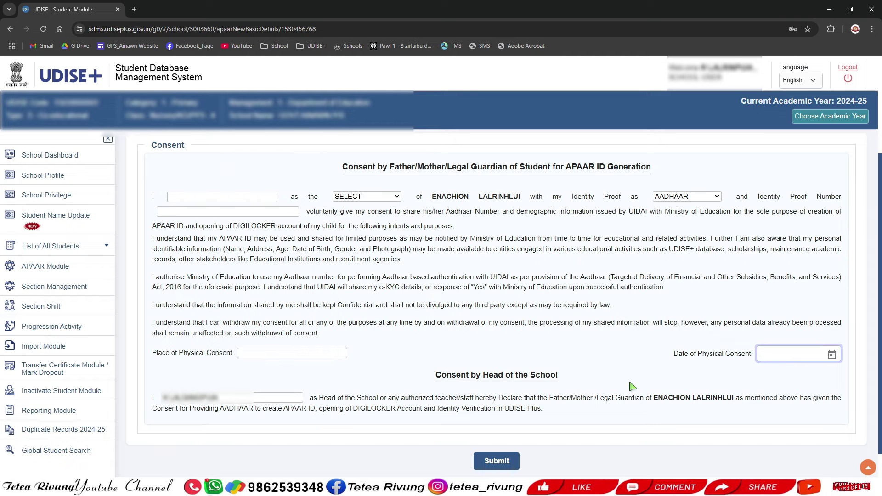
scroll(633, 382, down, 1)
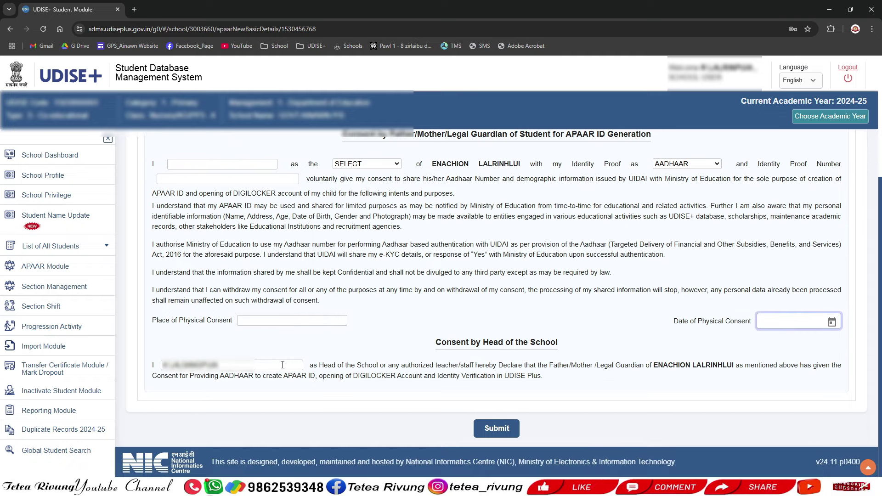